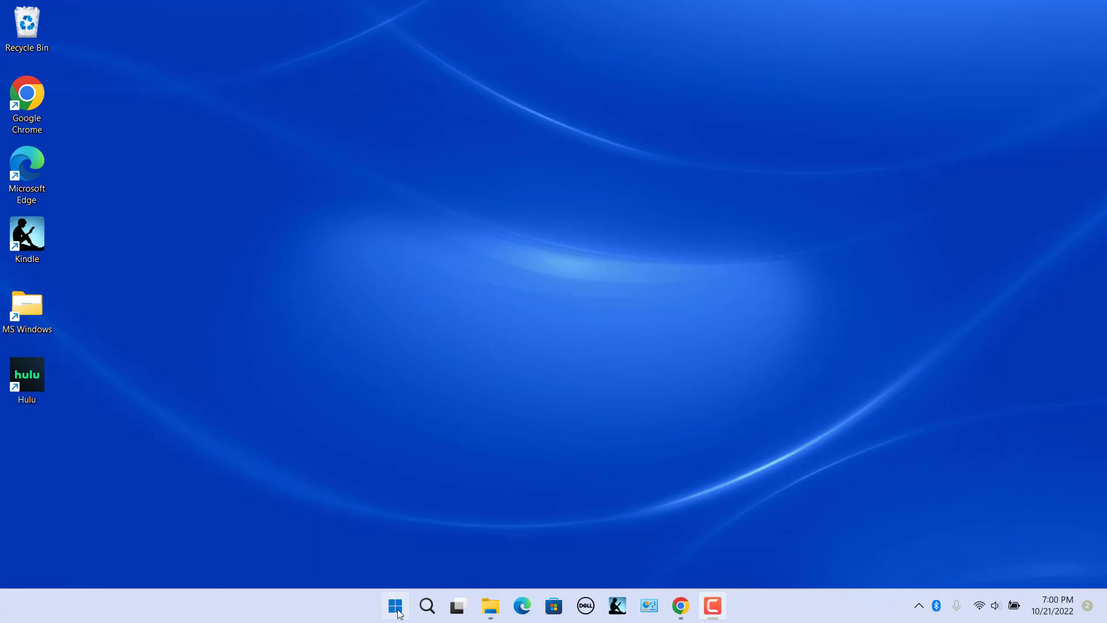
Open the Date & time page in Settings via Time & language, then close Settings
{"action": "left_click", "coordinate": [363, 455]}
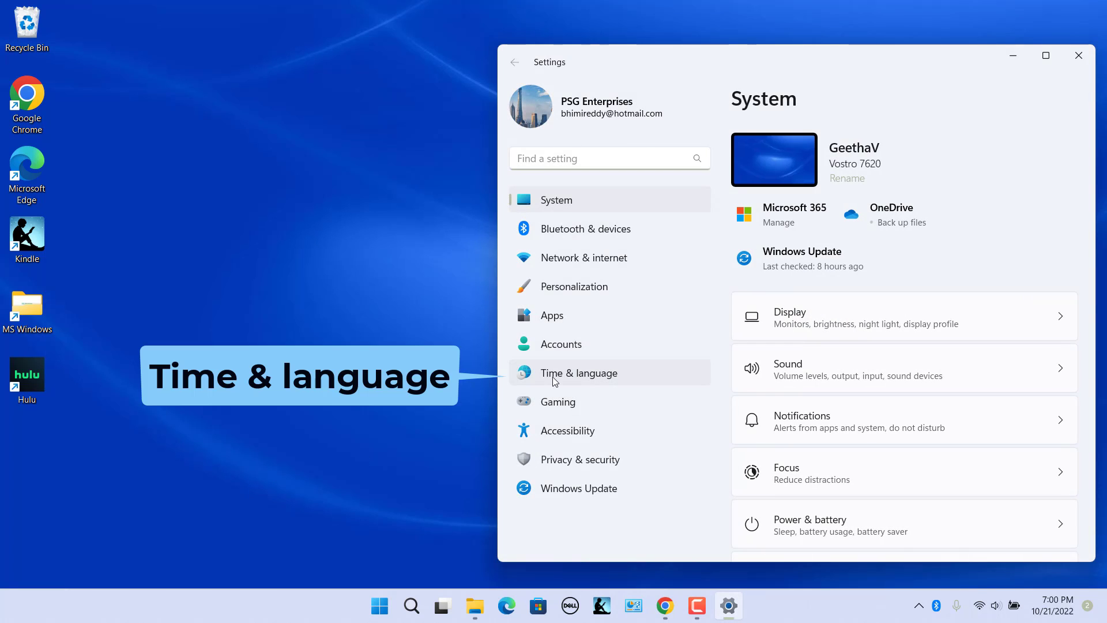
{"action": "left_click", "coordinate": [551, 377]}
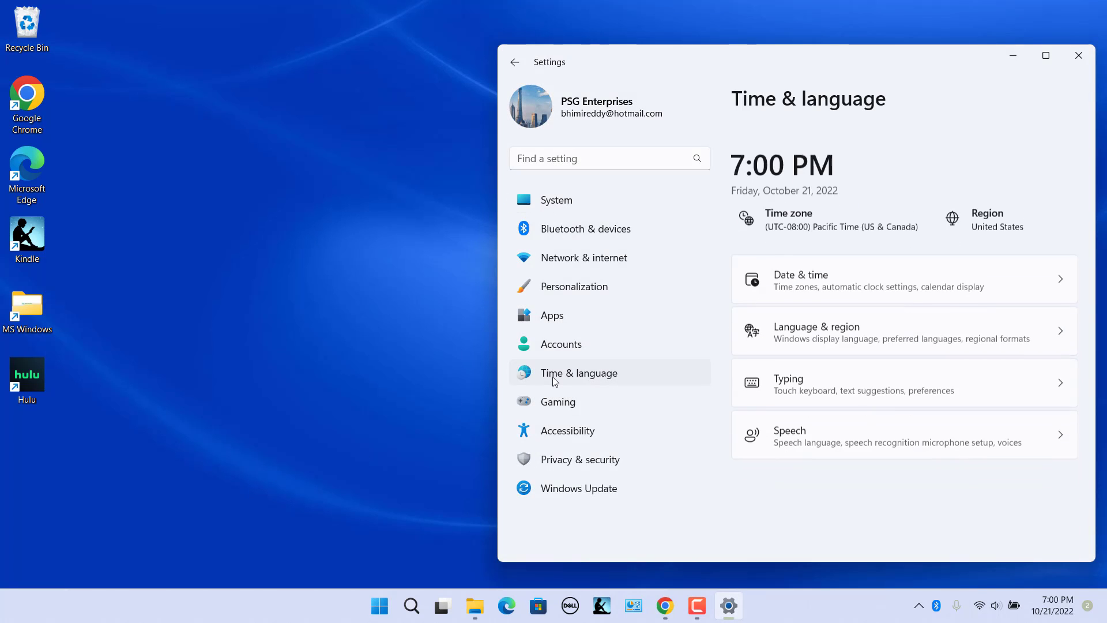
{"action": "left_click", "coordinate": [806, 270]}
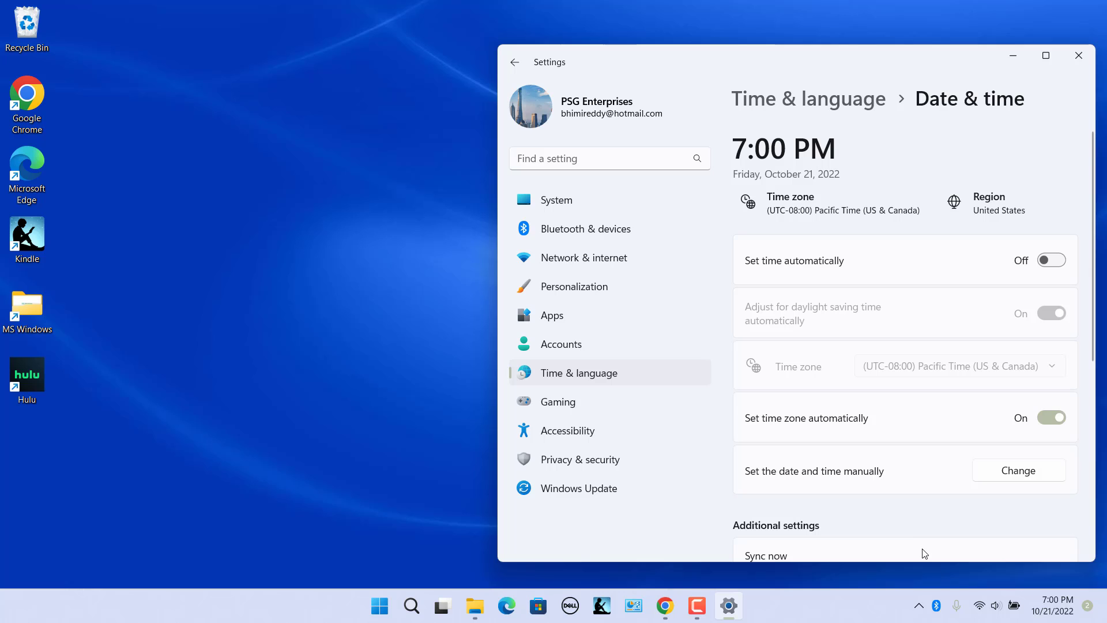
{"action": "left_click", "coordinate": [1089, 55]}
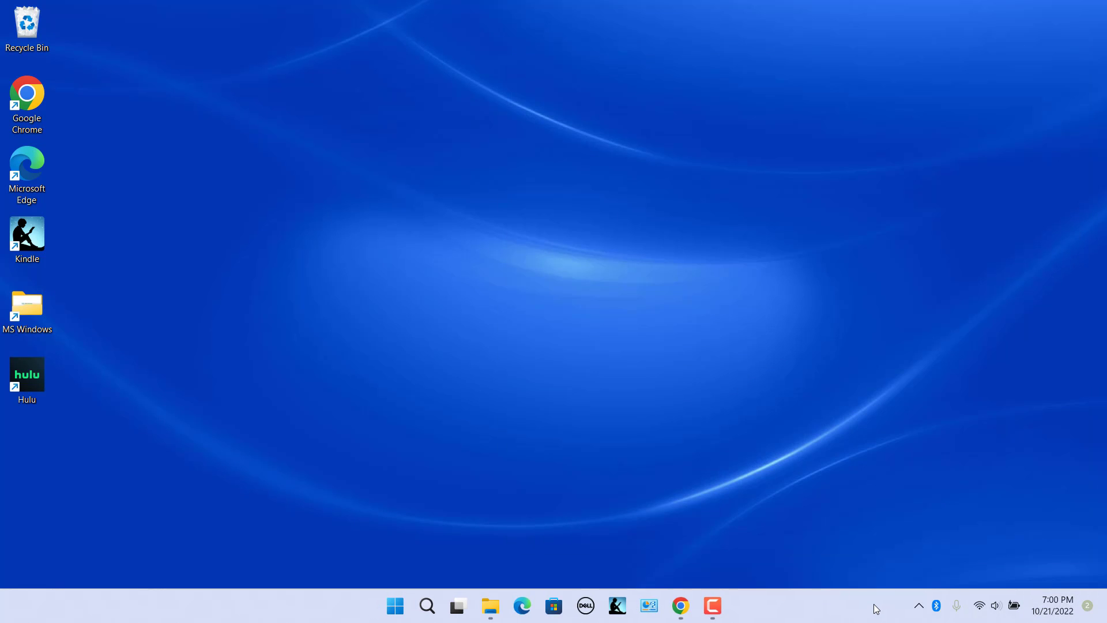
Open Adjust date and time from the taskbar clock, then close the browser after checking the time
{"action": "right_click", "coordinate": [1055, 606]}
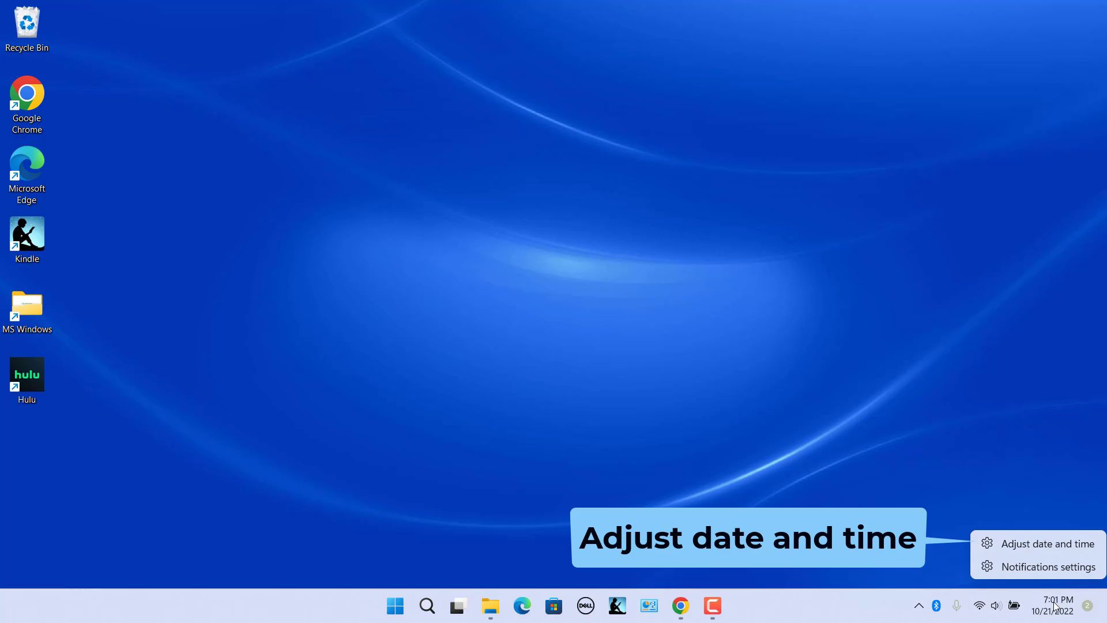
{"action": "left_click", "coordinate": [1049, 546]}
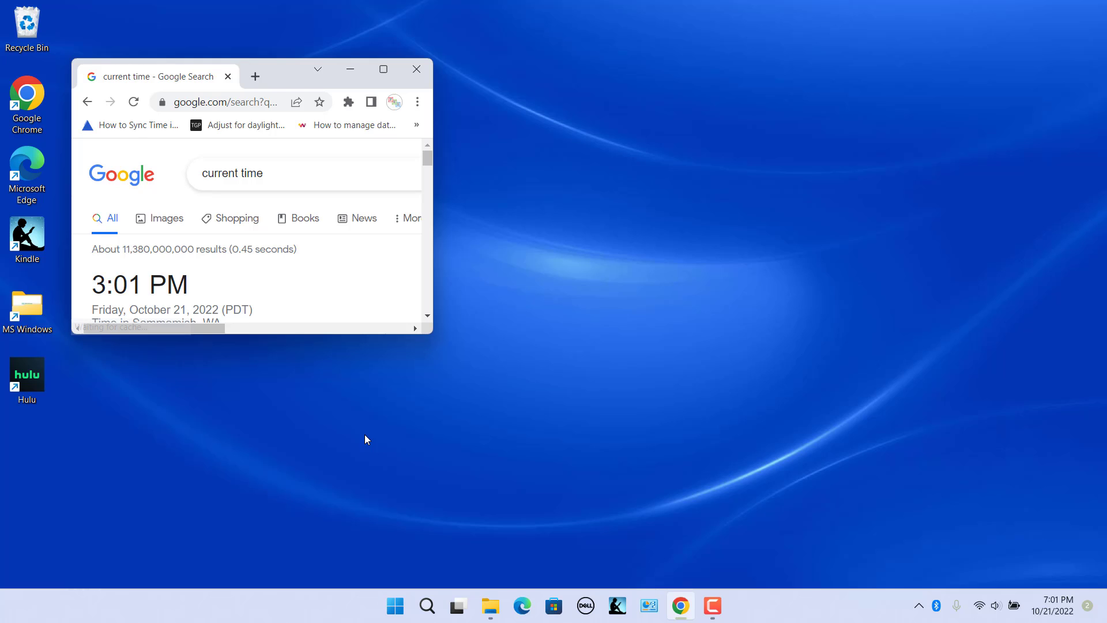
{"action": "left_click", "coordinate": [417, 68]}
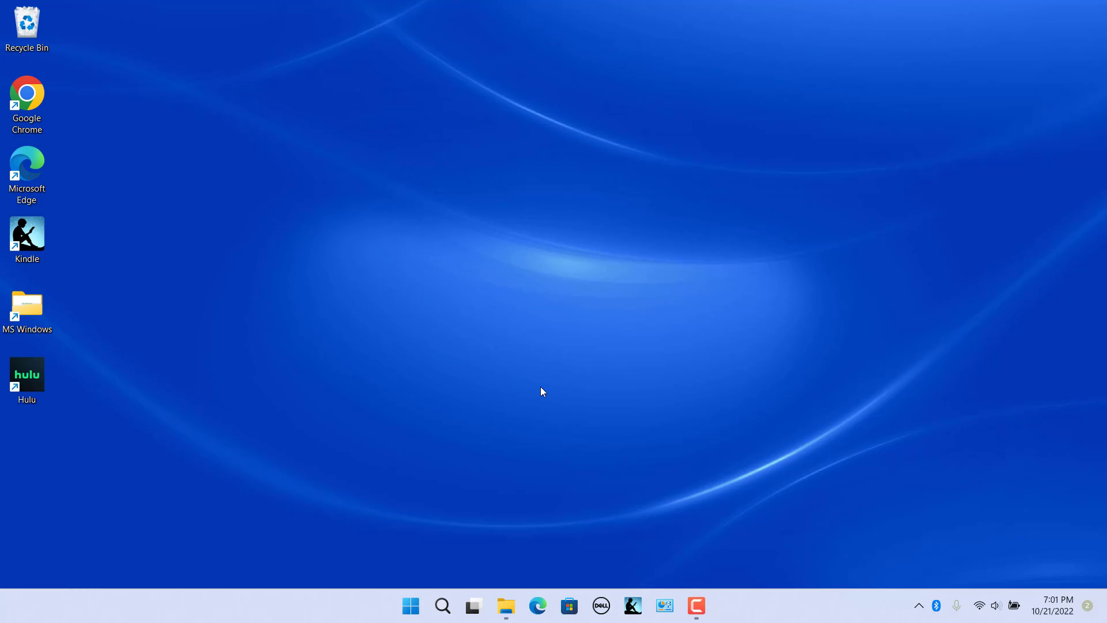
From the taskbar clock's Adjust date and time page, switch Set time automatically On
{"action": "right_click", "coordinate": [1050, 606]}
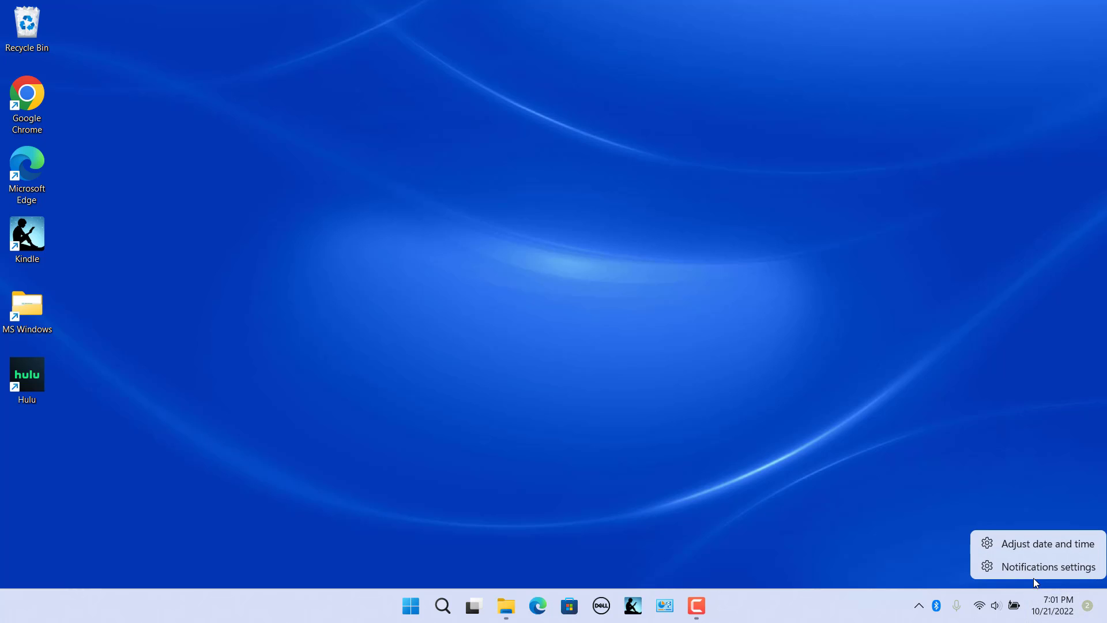
{"action": "left_click", "coordinate": [1035, 545]}
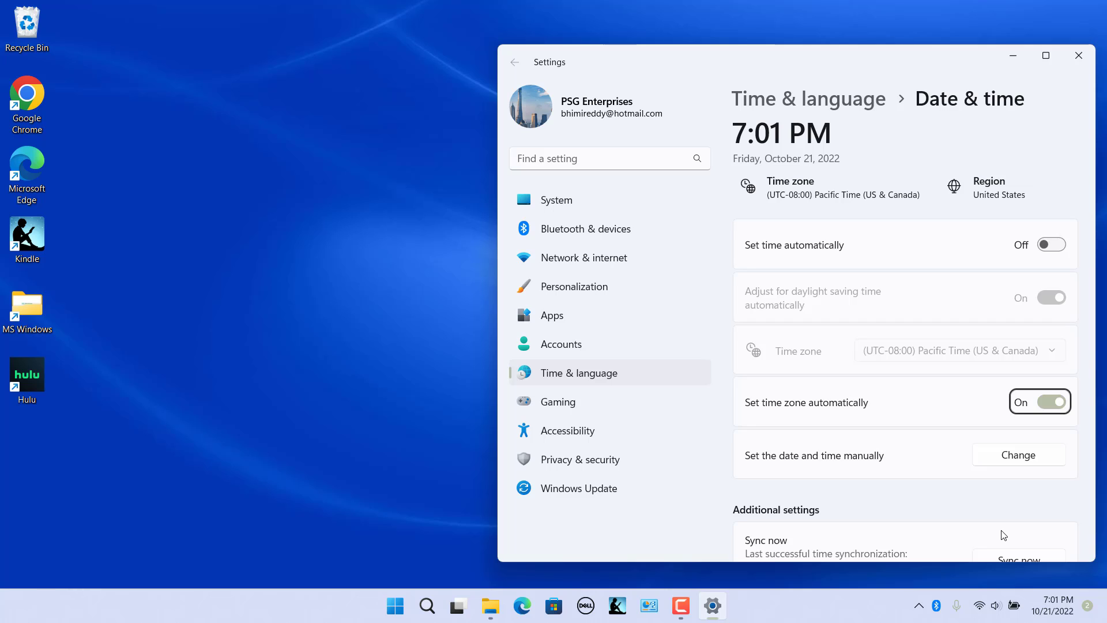
{"action": "left_click", "coordinate": [1059, 245]}
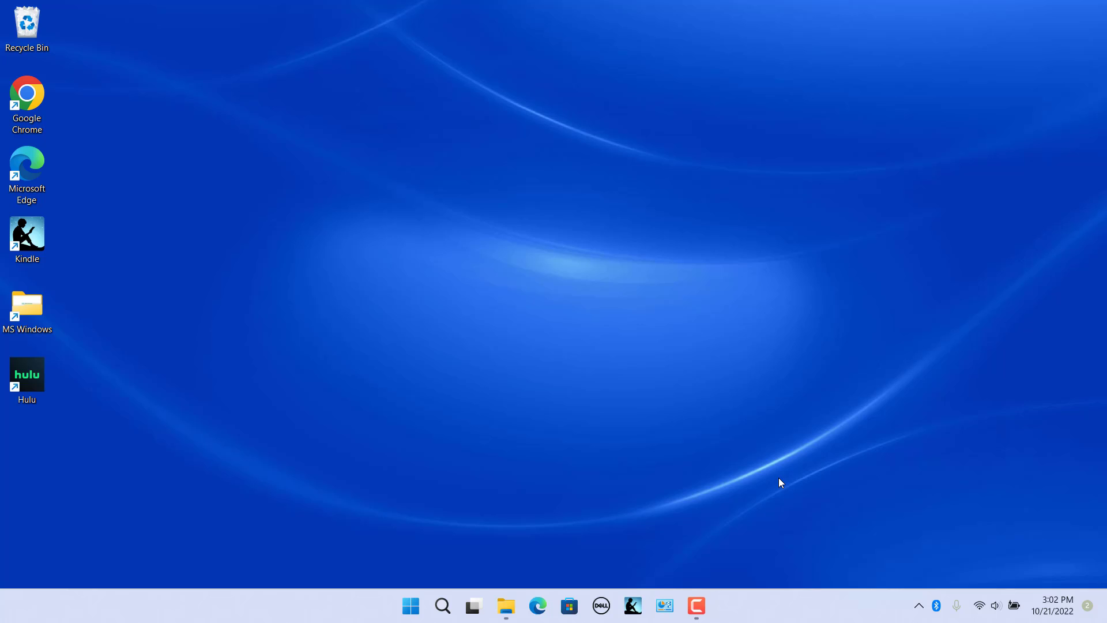
Turn off automatic time and manually change the hour to 4, making the clock 4:02 PM
{"action": "right_click", "coordinate": [1053, 606]}
{"action": "left_click", "coordinate": [1030, 548]}
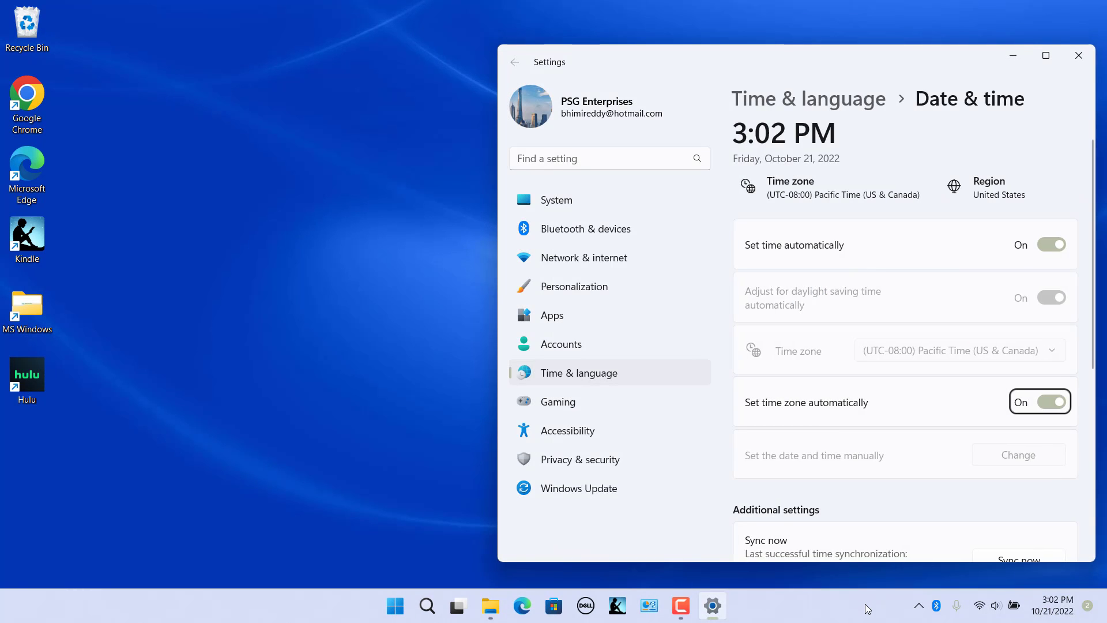
{"action": "left_click", "coordinate": [1045, 246]}
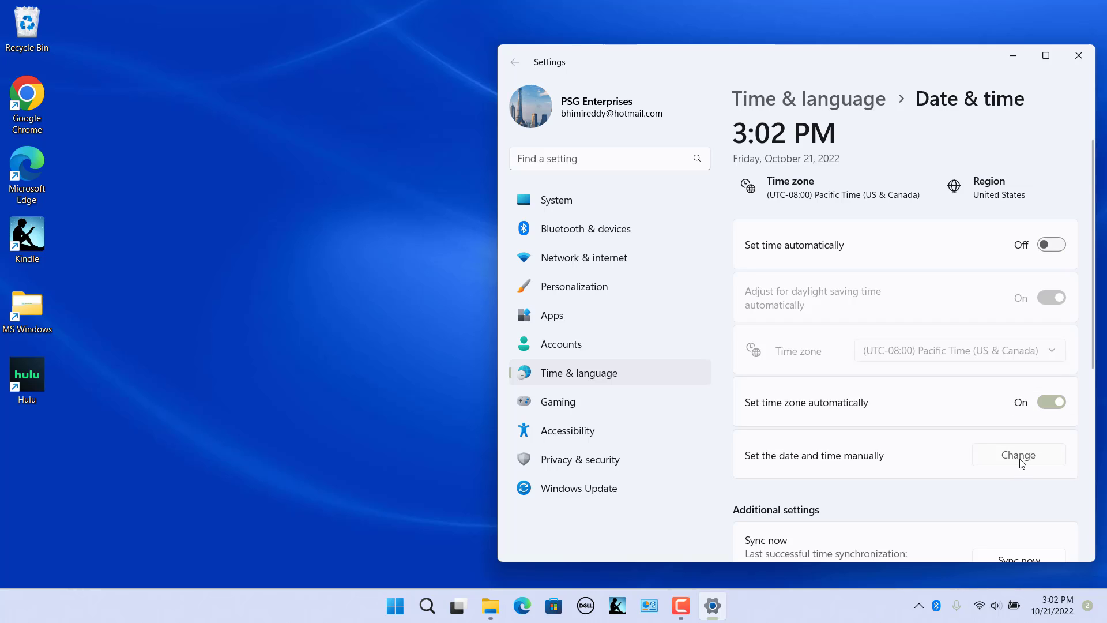
{"action": "left_click", "coordinate": [1020, 459]}
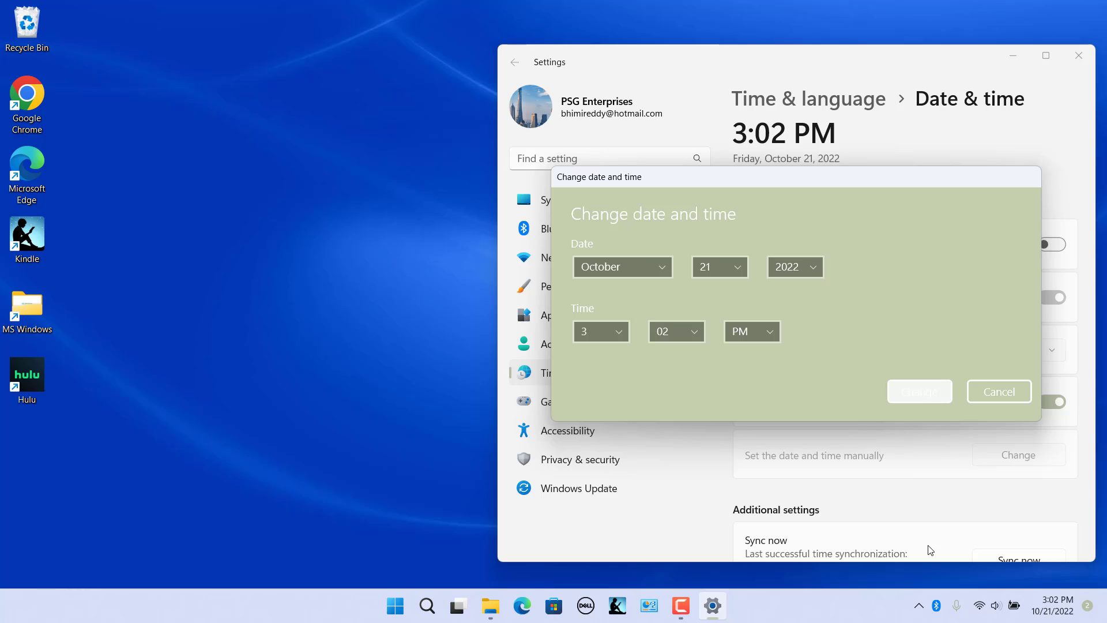
{"action": "left_click", "coordinate": [621, 334]}
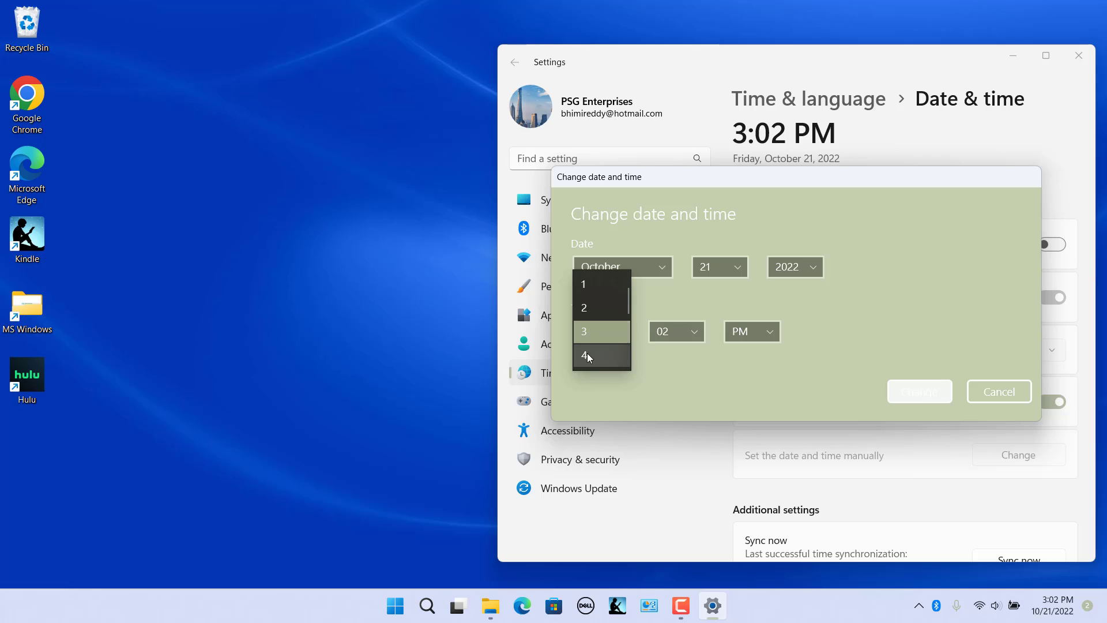
{"action": "left_click", "coordinate": [587, 354]}
{"action": "left_click", "coordinate": [912, 392]}
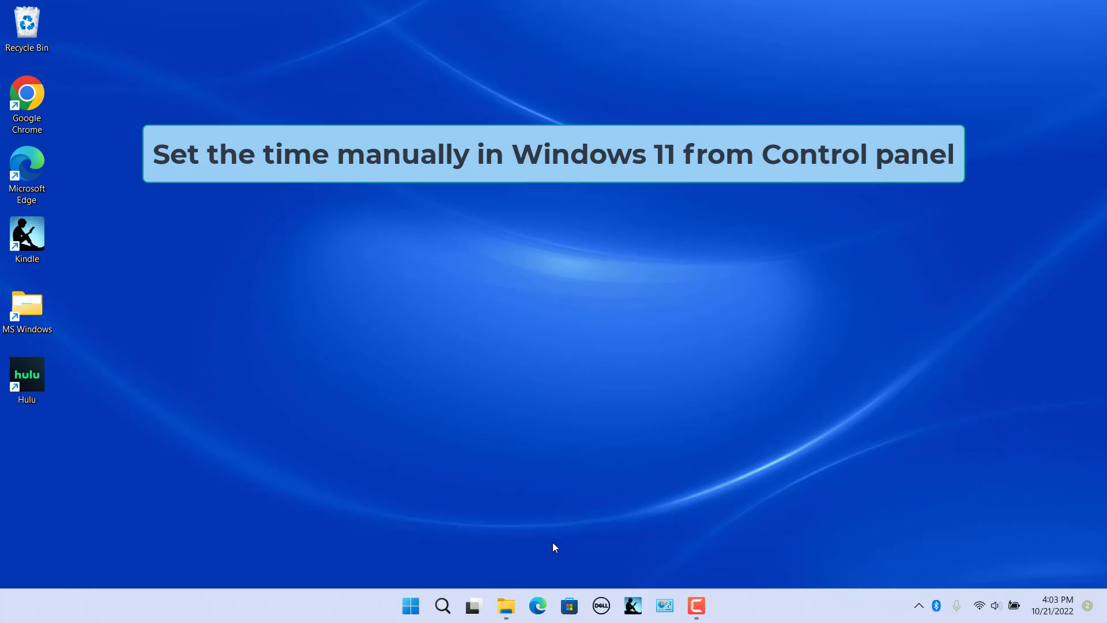
In Control Panel's Date and Time, lower the hour from 4 to 3 (3:03 PM), then close the windows
{"action": "left_click", "coordinate": [665, 605]}
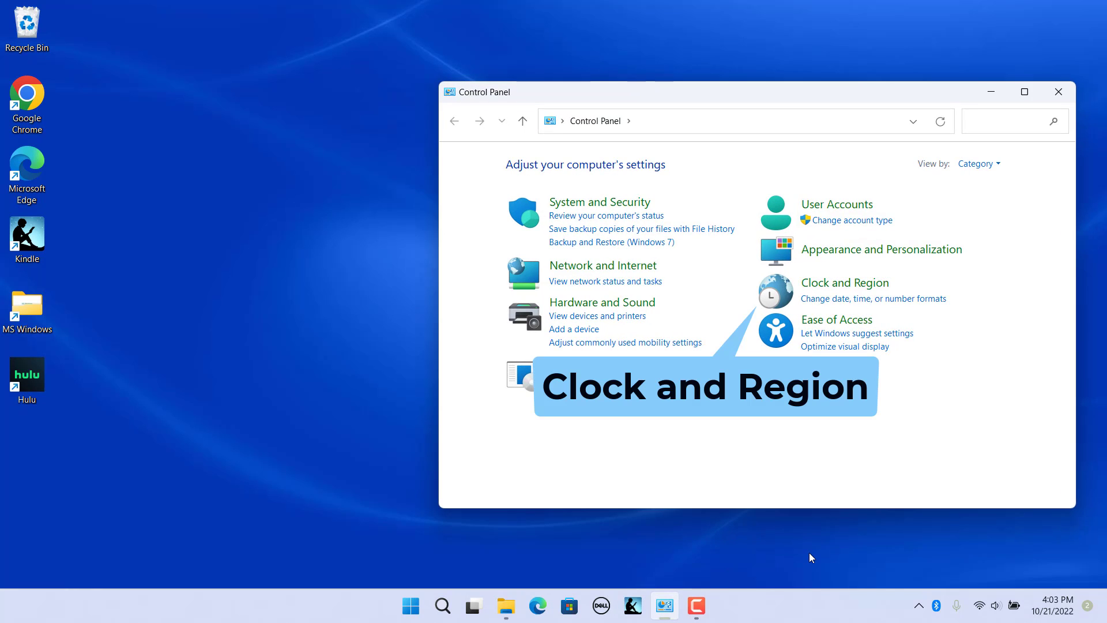
{"action": "left_click", "coordinate": [813, 284]}
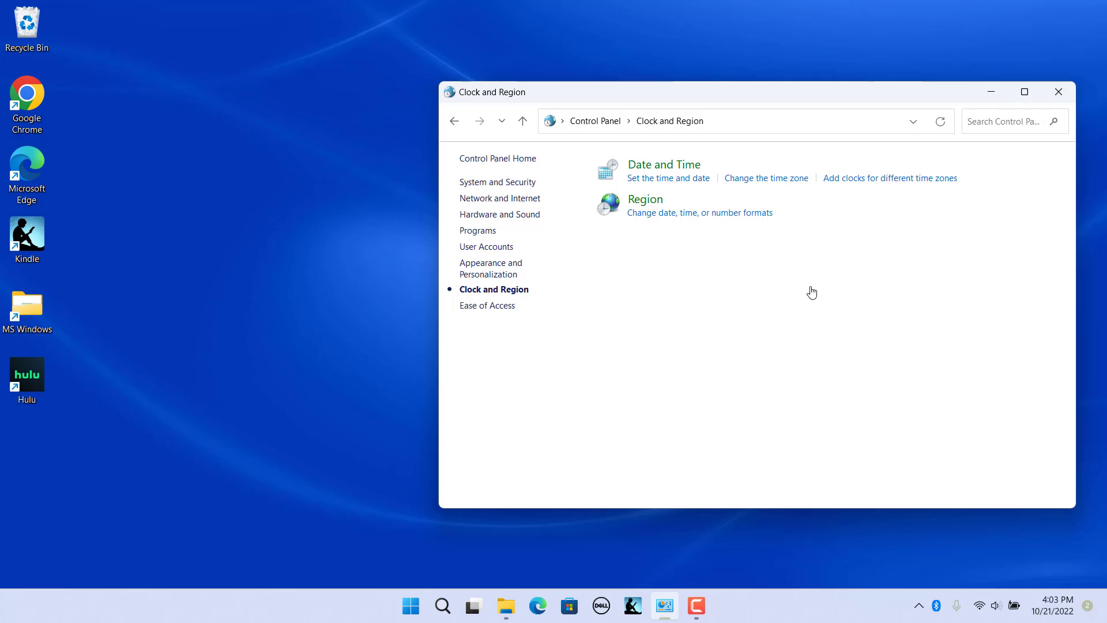
{"action": "left_click", "coordinate": [667, 179]}
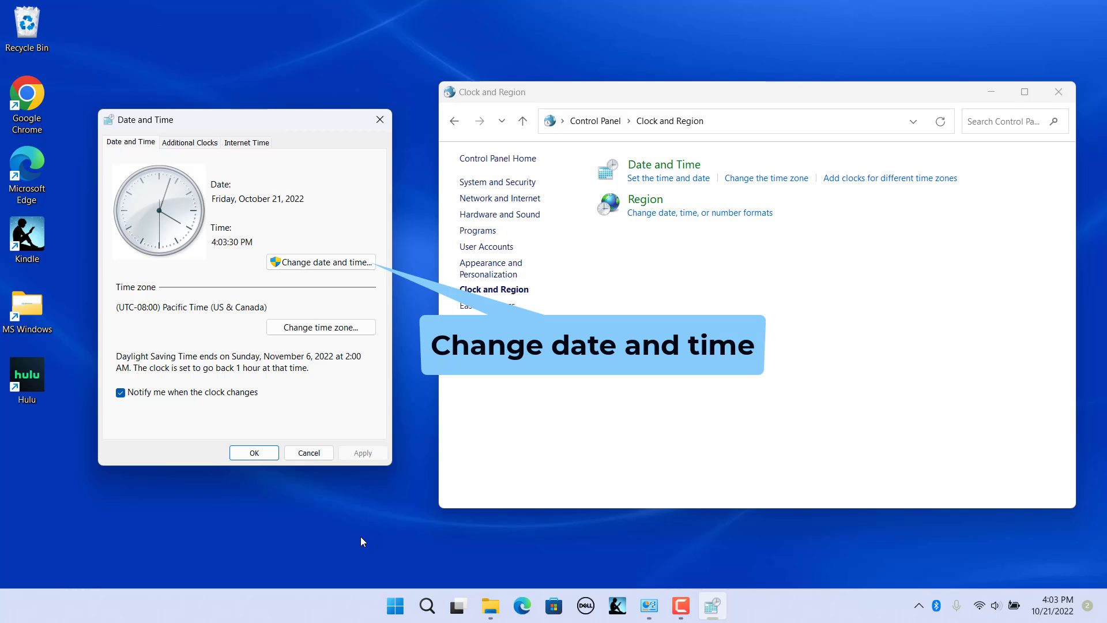
{"action": "left_click", "coordinate": [329, 263]}
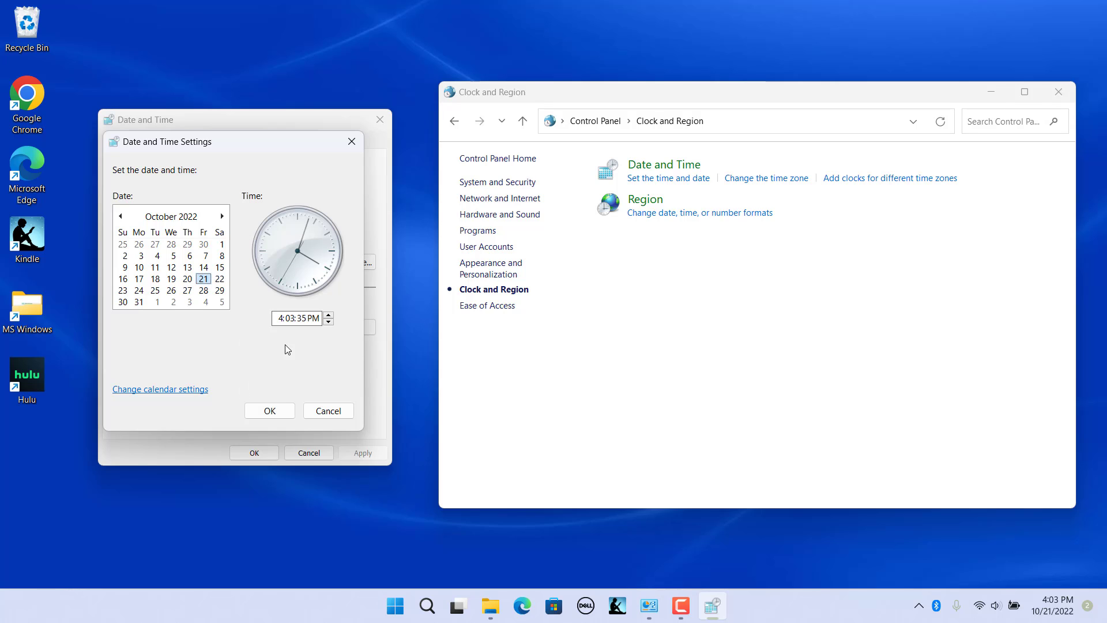
{"action": "left_click", "coordinate": [328, 321]}
{"action": "left_click", "coordinate": [270, 412]}
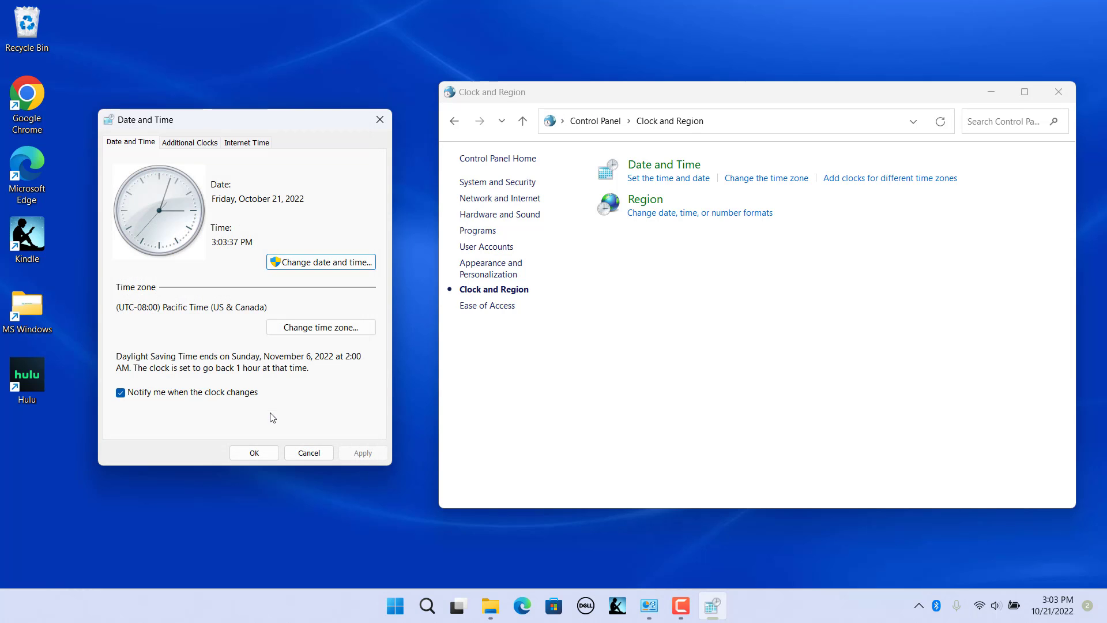
{"action": "left_click", "coordinate": [253, 453]}
{"action": "left_click", "coordinate": [1064, 91]}
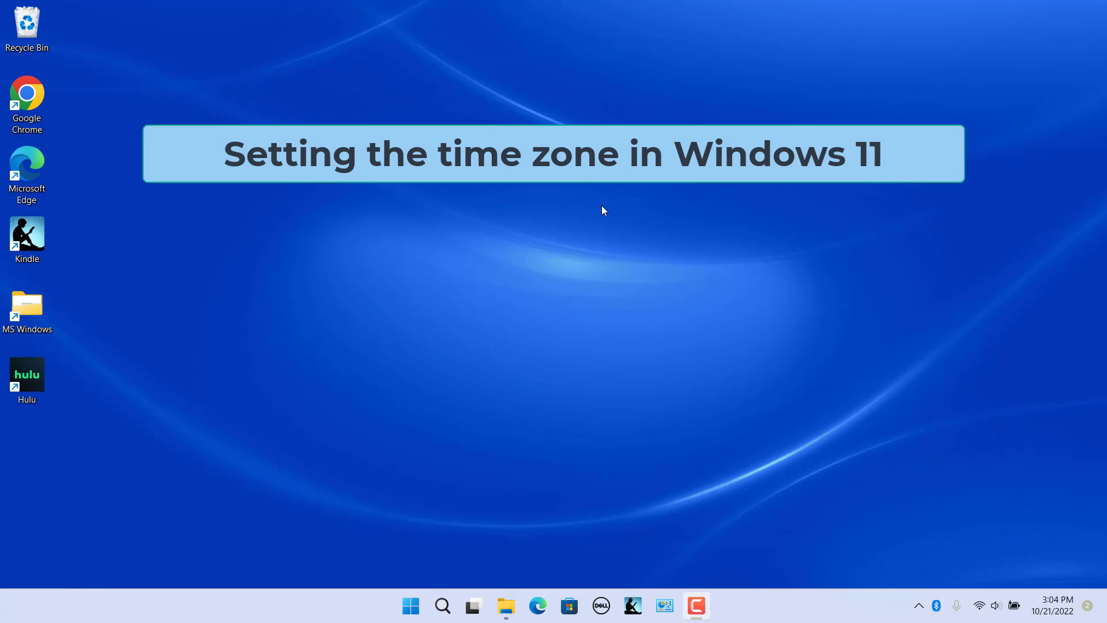
On the Date & time page, turn off Set time zone automatically
{"action": "right_click", "coordinate": [1053, 606]}
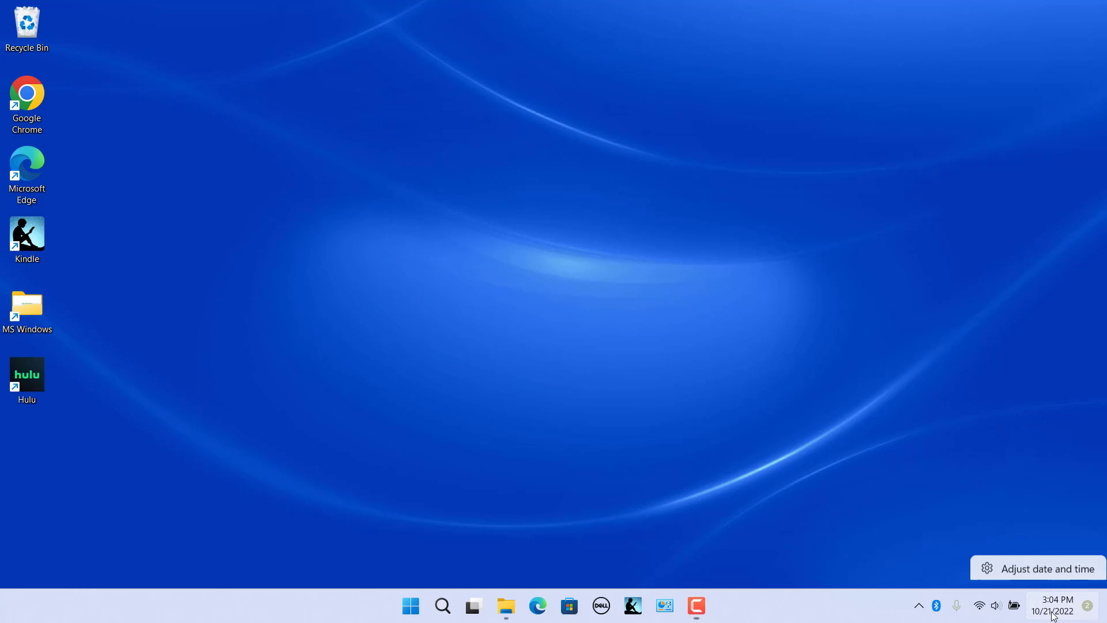
{"action": "left_click", "coordinate": [1036, 545]}
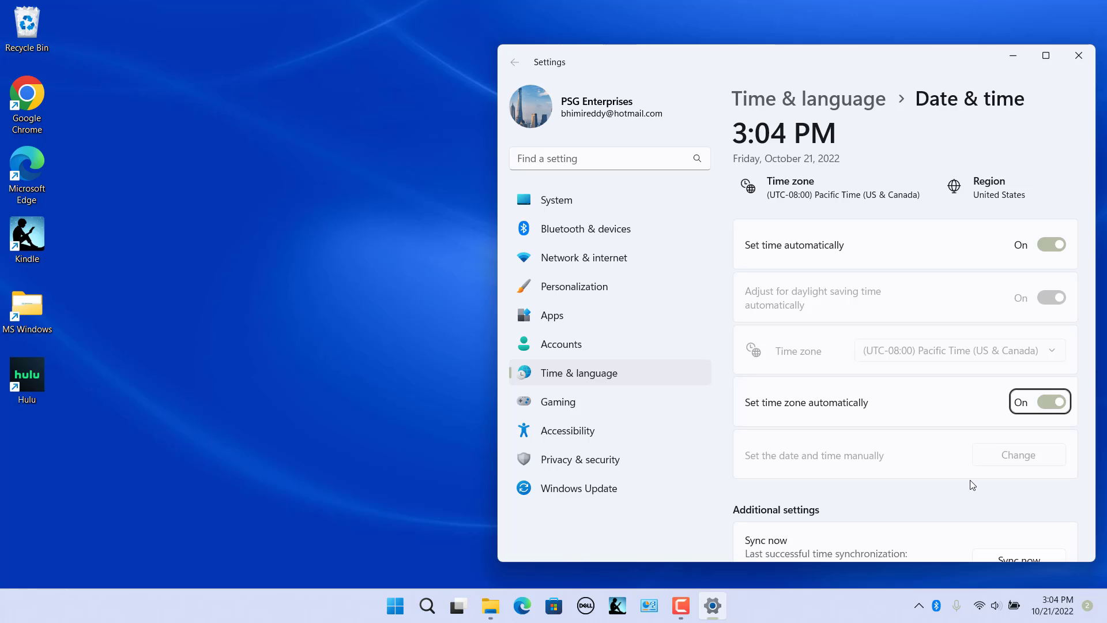
{"action": "left_click", "coordinate": [1049, 406]}
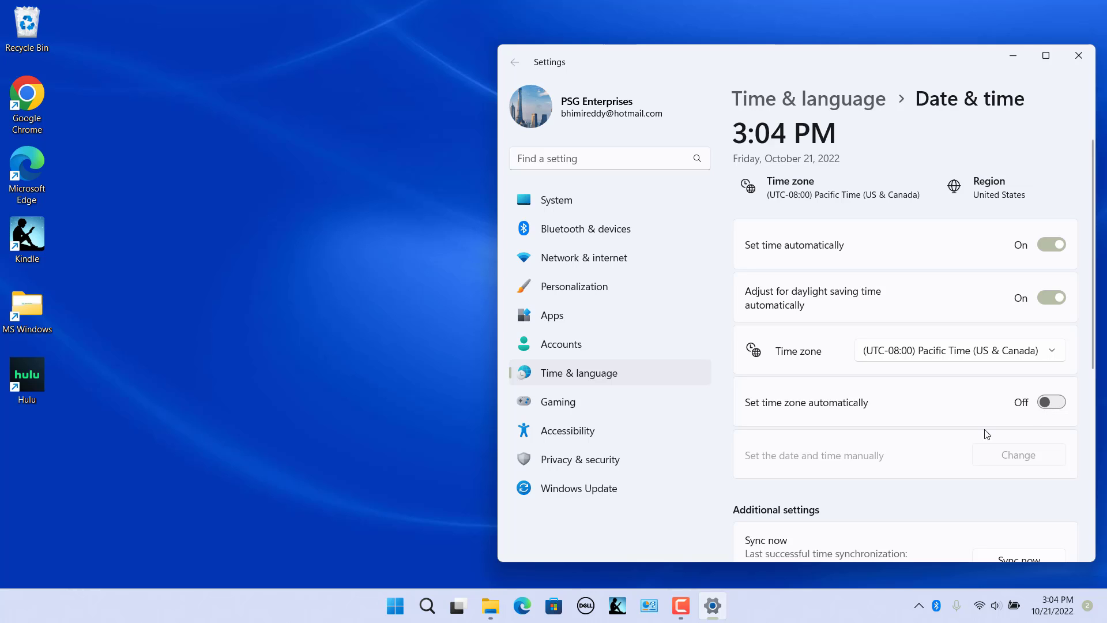
Choose Pacific Time (US & Canada), turn automatic time zone back on, and close Settings
{"action": "left_click", "coordinate": [1056, 356]}
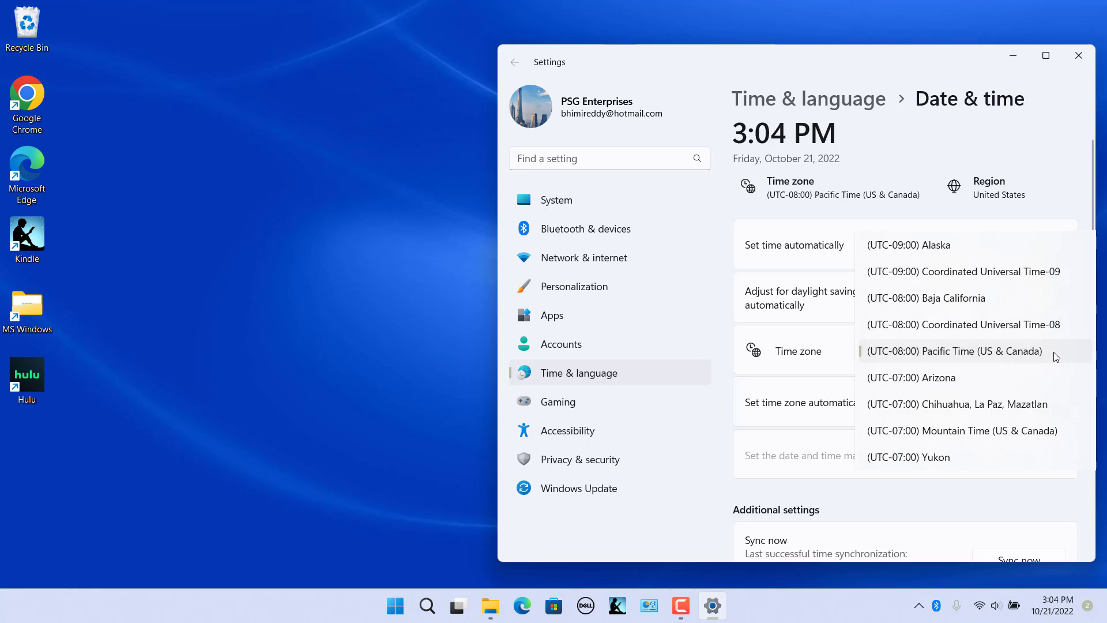
{"action": "left_click", "coordinate": [1004, 375]}
{"action": "left_click", "coordinate": [969, 326]}
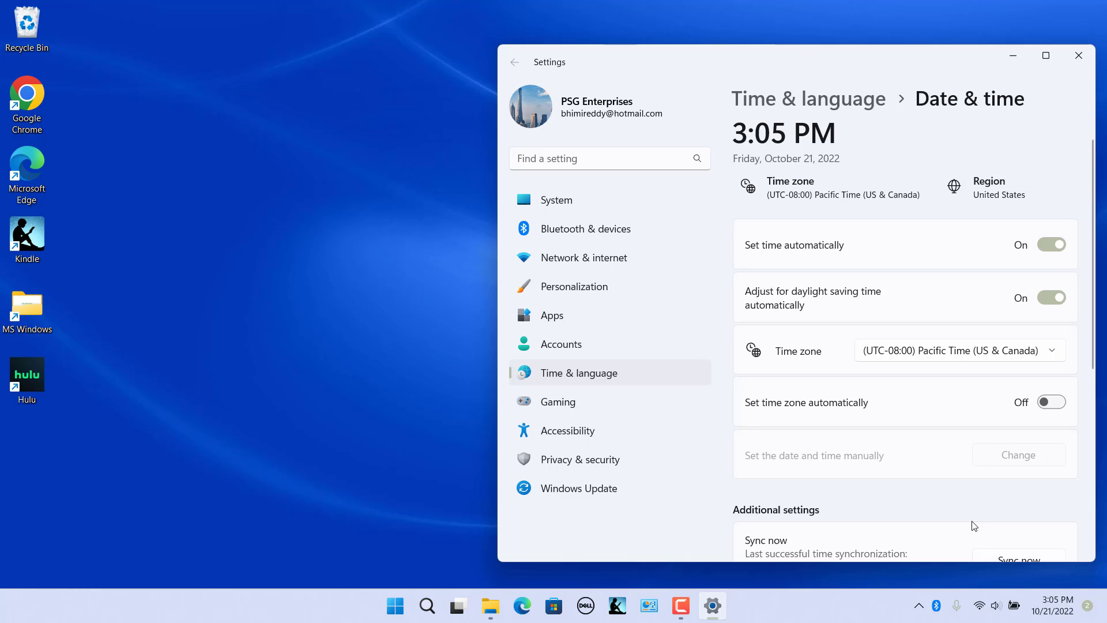
{"action": "left_click", "coordinate": [1056, 403]}
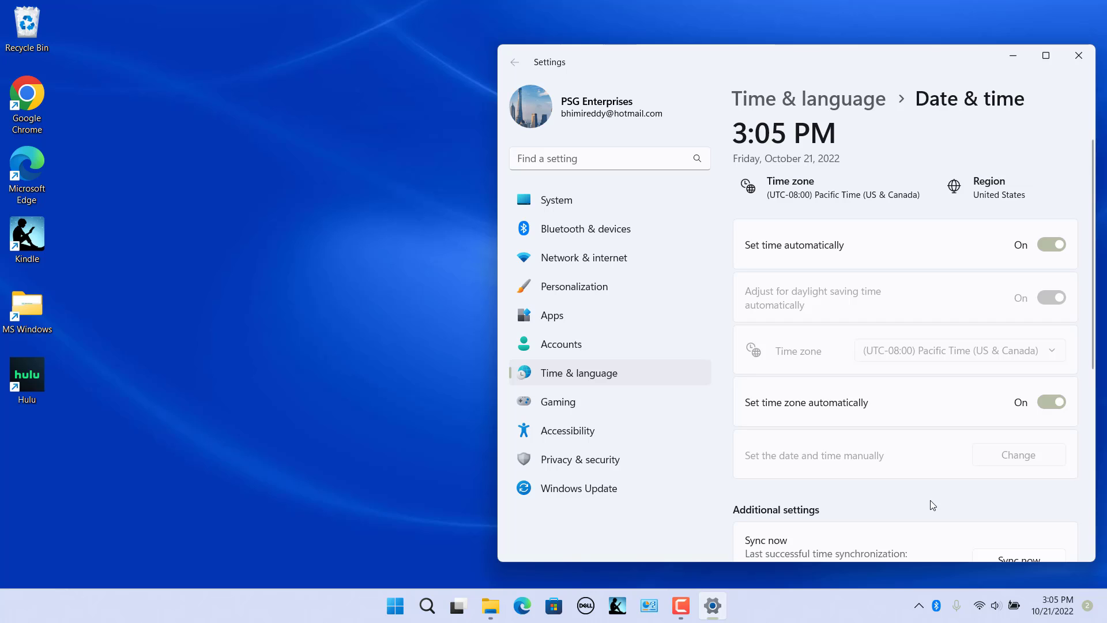
{"action": "key", "text": "alt+F4"}
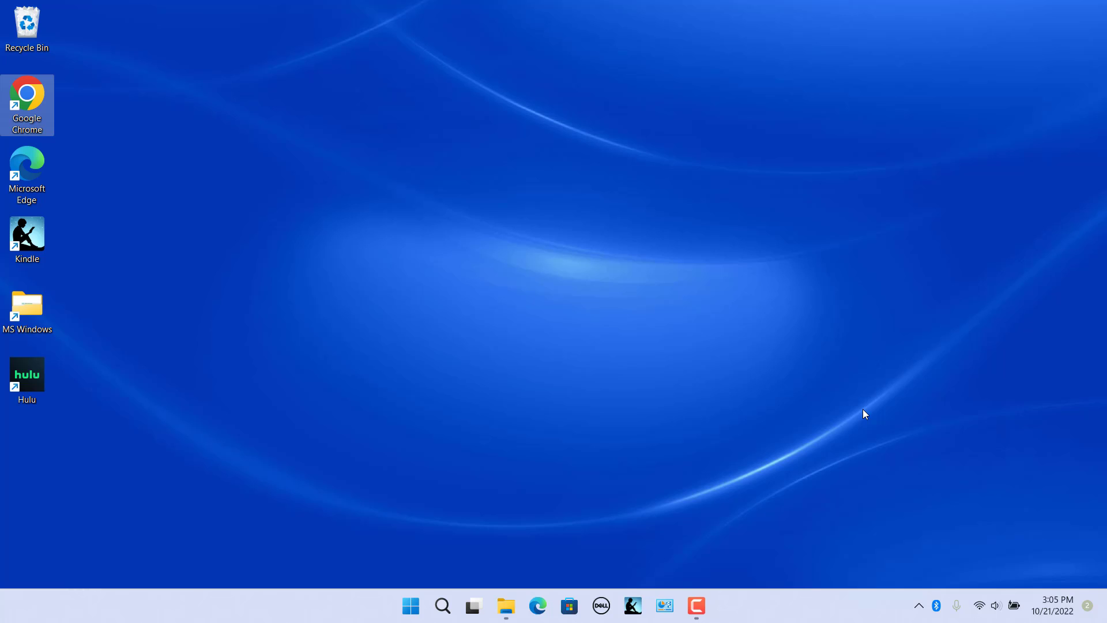
Through Control Panel's Date and Time dialog, set the time zone to (UTC-07:00) Arizona and close the dialog
{"action": "left_click", "coordinate": [665, 606]}
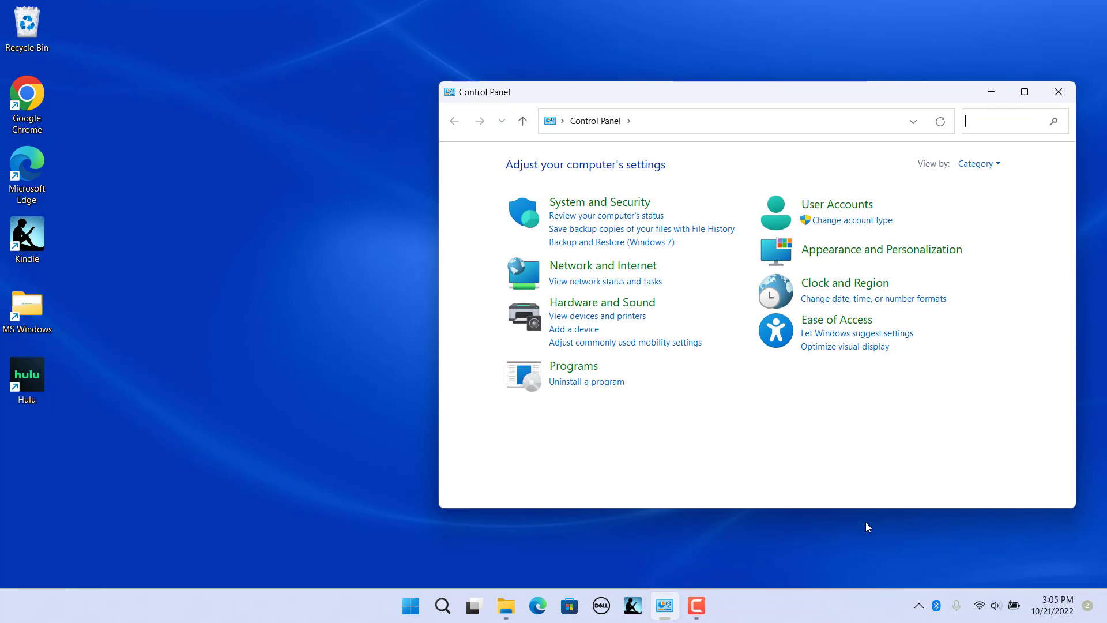
{"action": "left_click", "coordinate": [831, 287]}
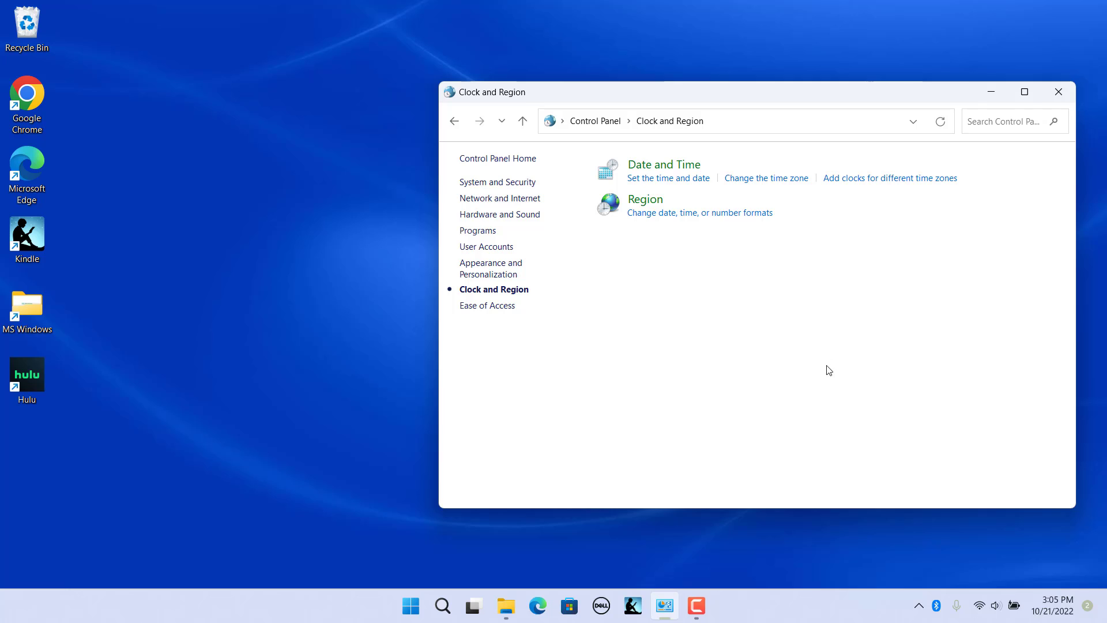
{"action": "left_click", "coordinate": [763, 179]}
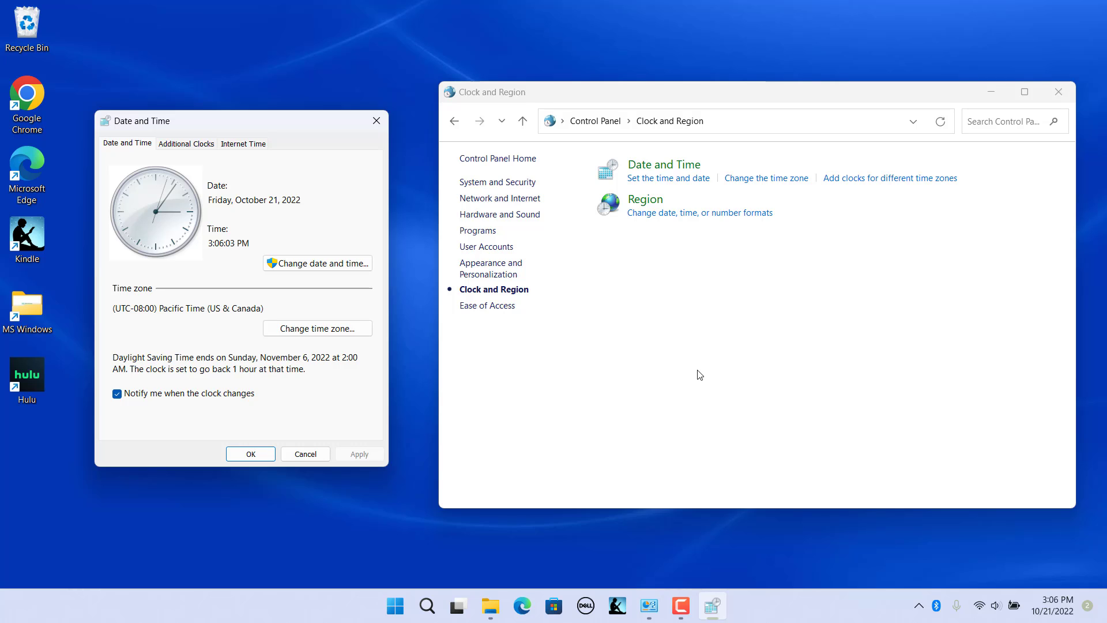
{"action": "left_click", "coordinate": [333, 330]}
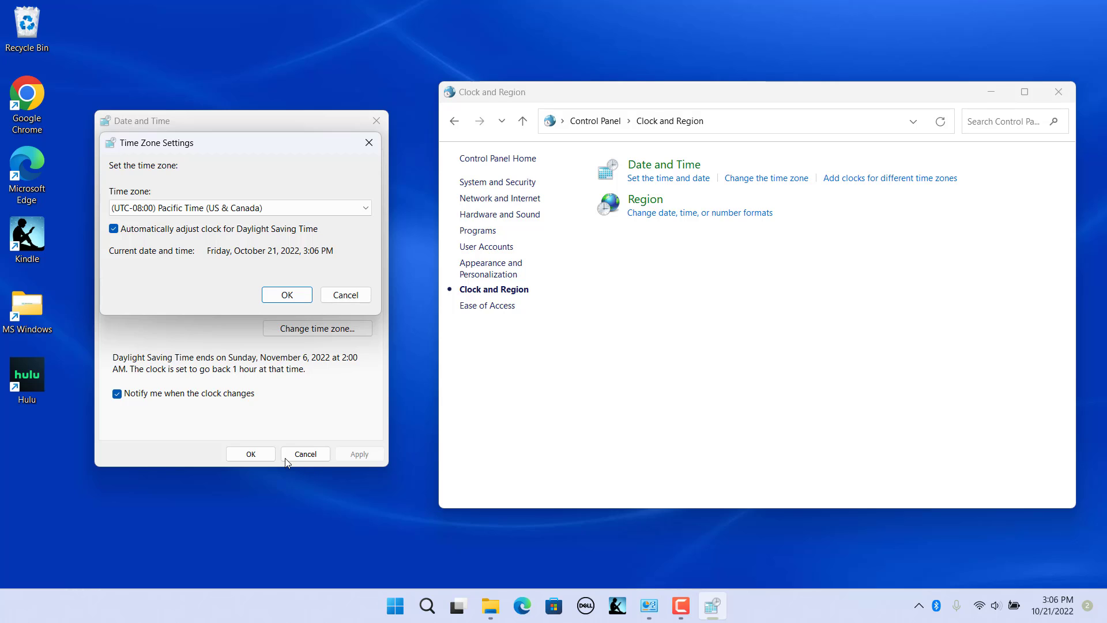
{"action": "left_click", "coordinate": [359, 208]}
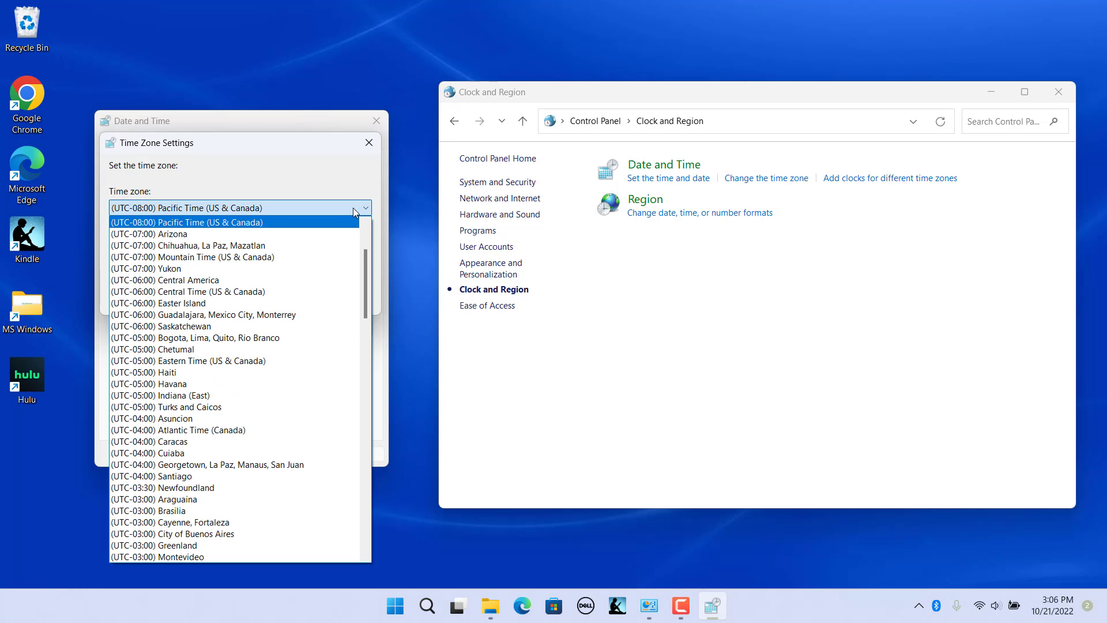
{"action": "left_click", "coordinate": [180, 235]}
{"action": "left_click", "coordinate": [304, 290]}
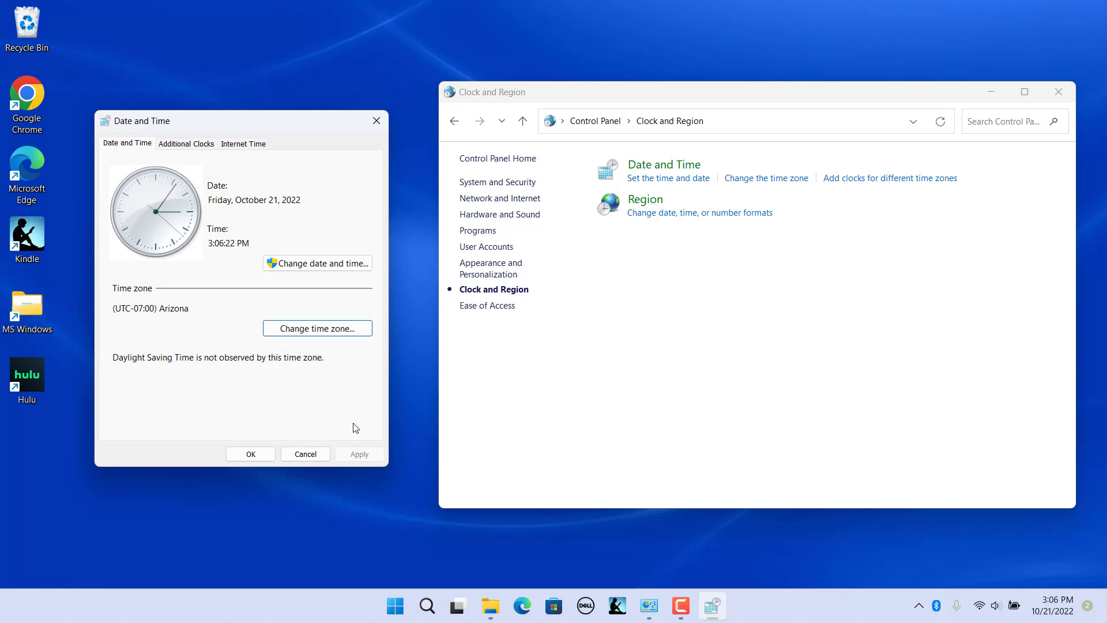
{"action": "left_click", "coordinate": [376, 124]}
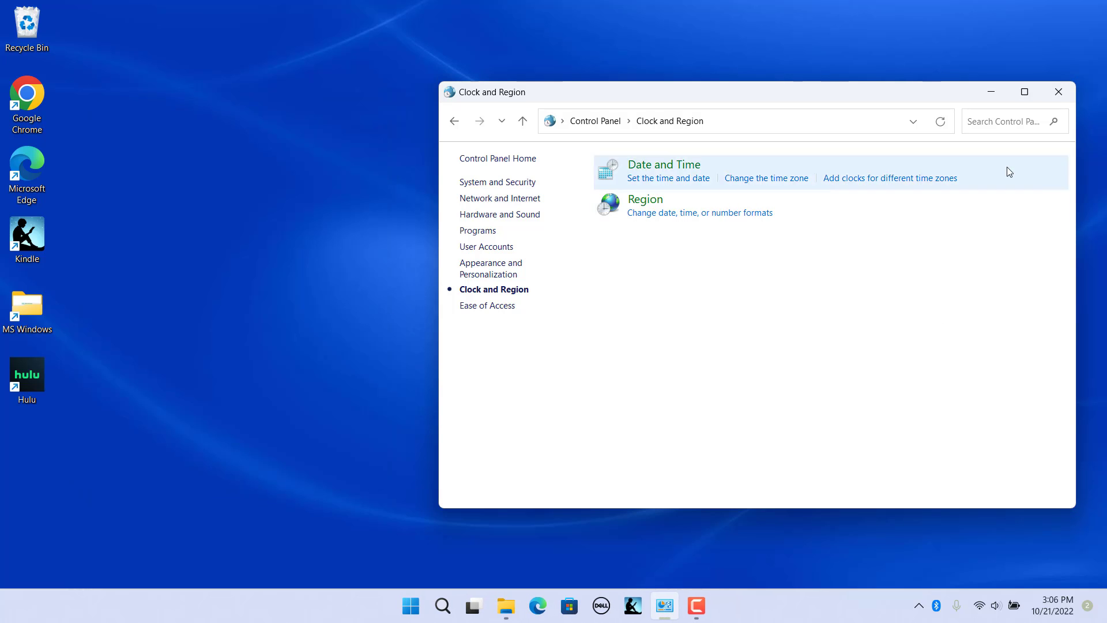
Close the Clock and Region Control Panel window
{"action": "left_click", "coordinate": [1058, 95]}
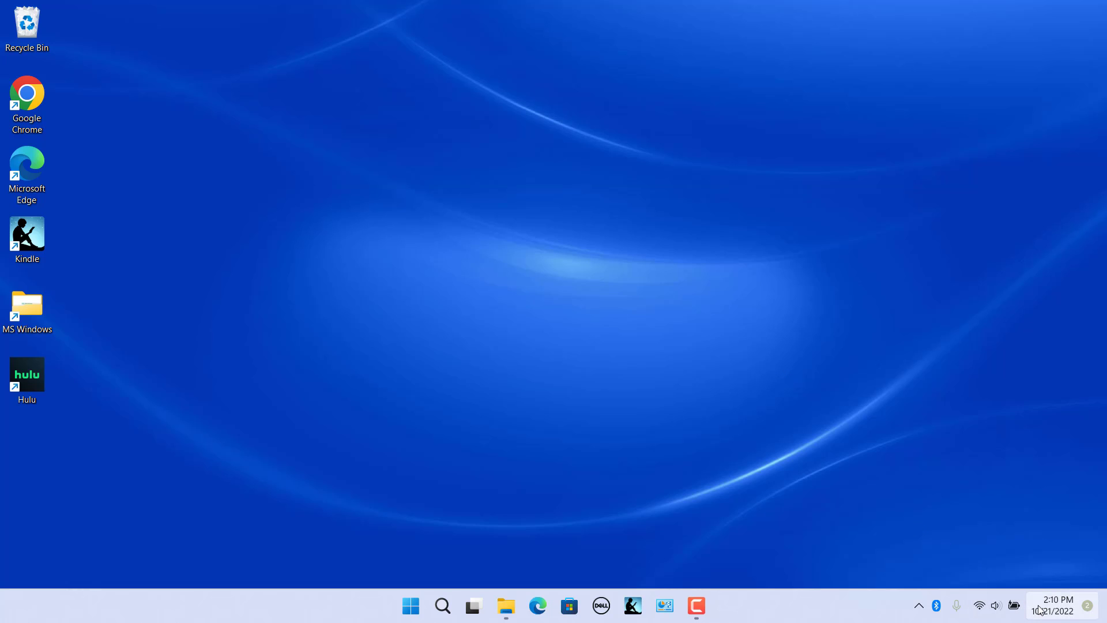
On the Date & time page, turn automatic time zone Off and daylight saving adjustment On
{"action": "right_click", "coordinate": [1053, 610]}
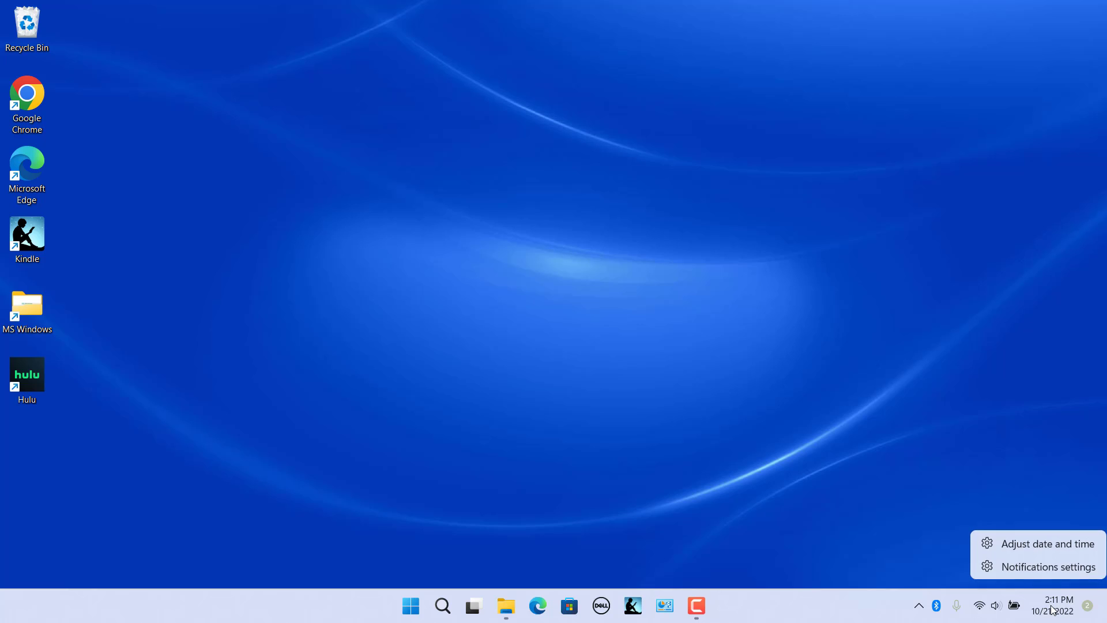
{"action": "left_click", "coordinate": [1047, 542]}
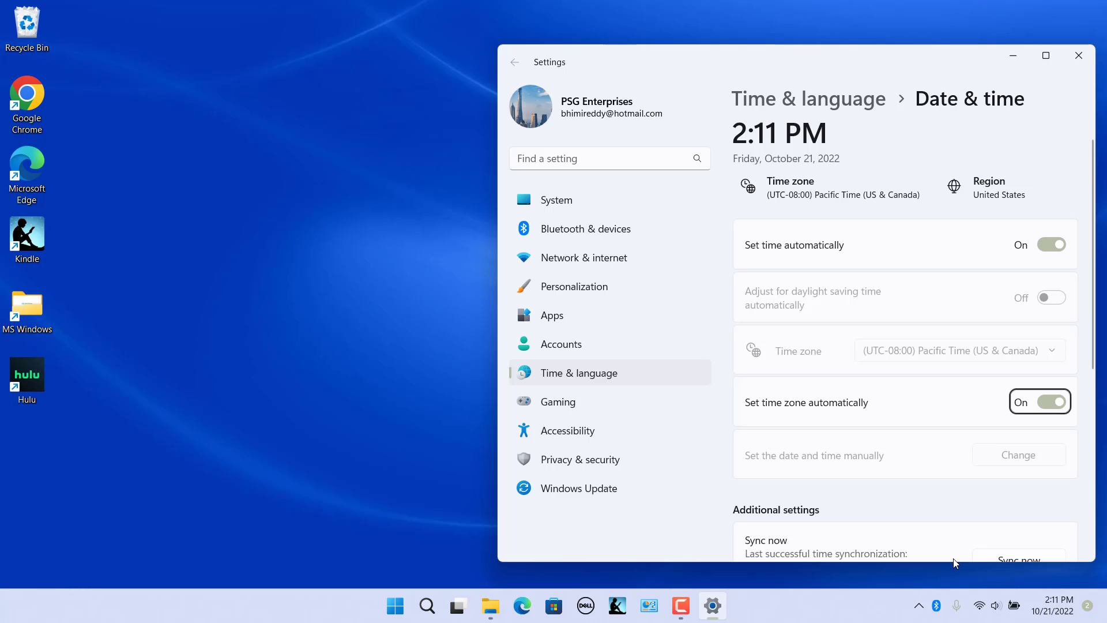
{"action": "left_click", "coordinate": [1051, 404]}
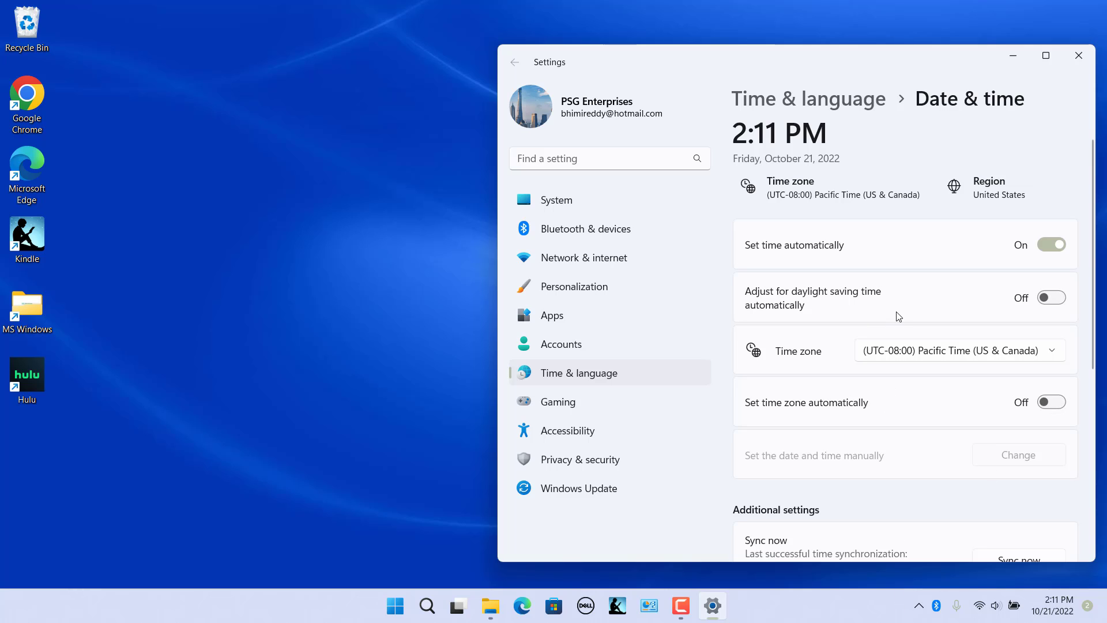
{"action": "left_click", "coordinate": [1051, 297]}
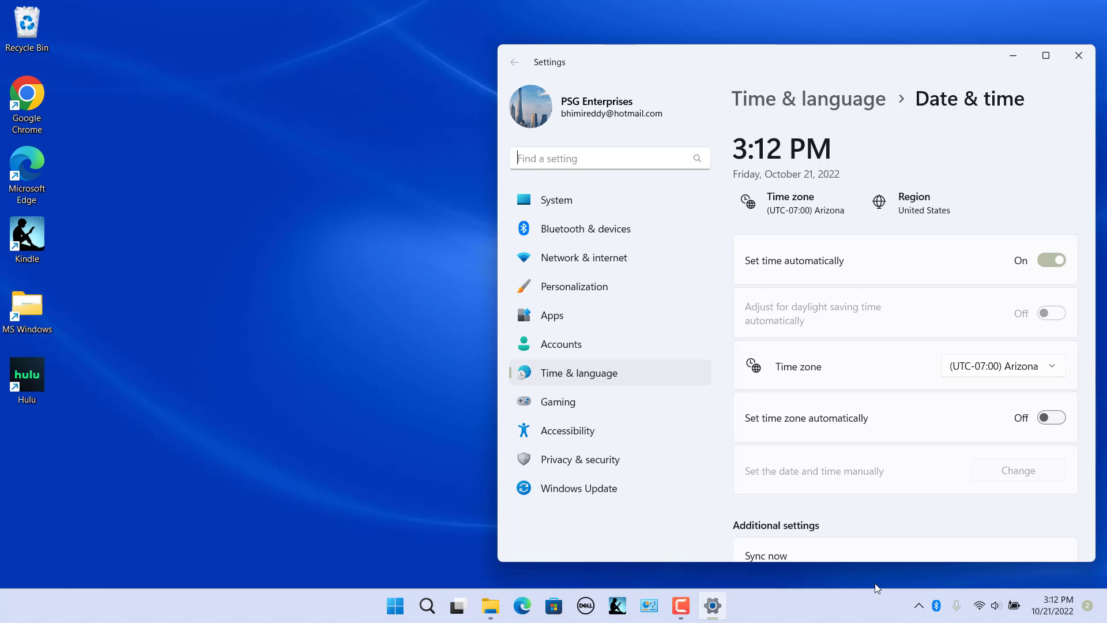
Set the time zone to (UTC-08:00) Pacific Time (US & Canada), close Settings, and open Control Panel
{"action": "left_click", "coordinate": [1053, 369]}
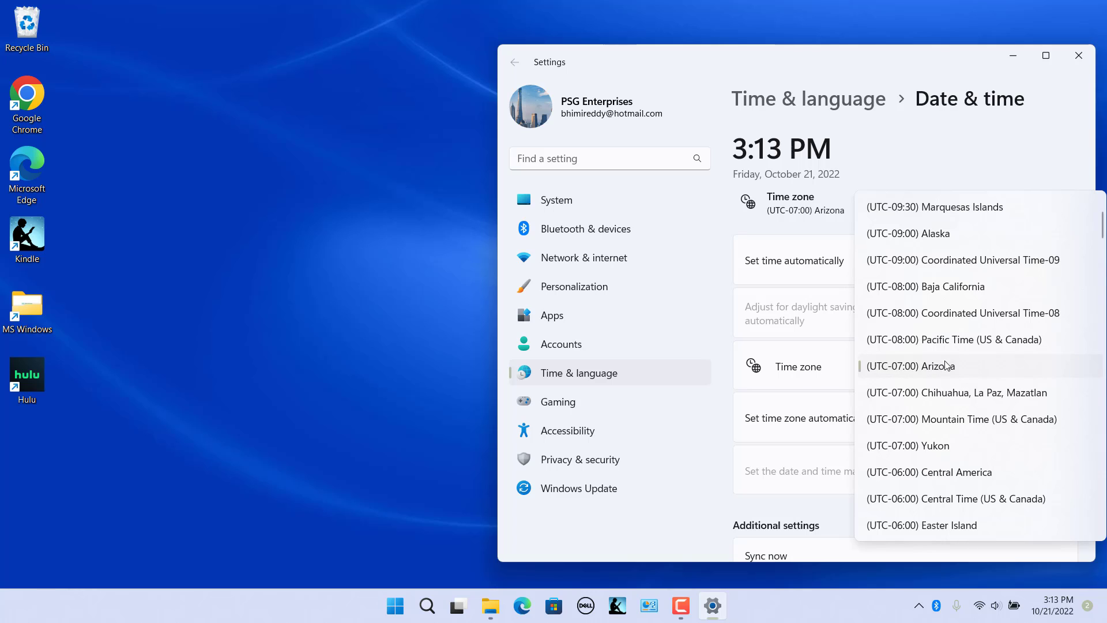
{"action": "left_click", "coordinate": [949, 341]}
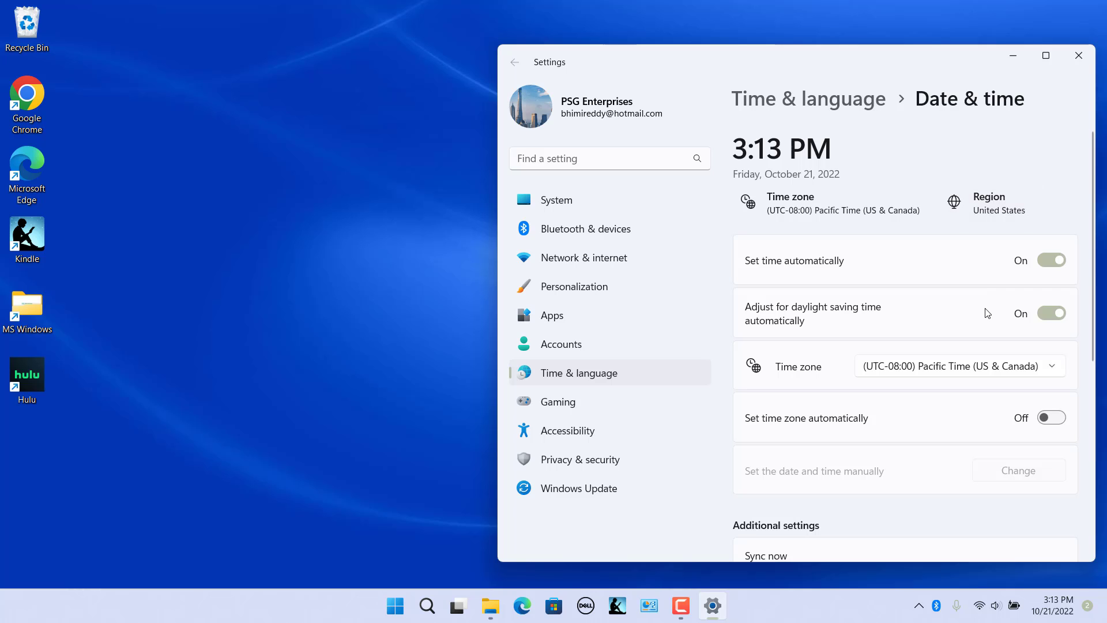
{"action": "left_click", "coordinate": [1080, 55]}
{"action": "left_click", "coordinate": [664, 605]}
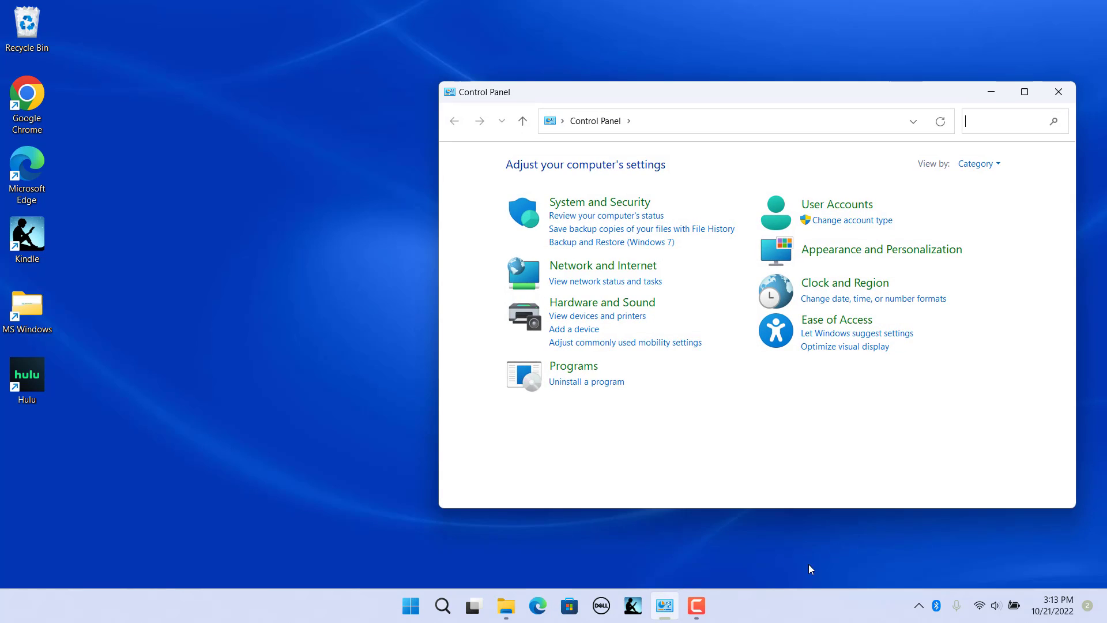
In Clock and Region, confirm Pacific Time with automatic daylight saving, then close the Date and Time windows
{"action": "left_click", "coordinate": [811, 284]}
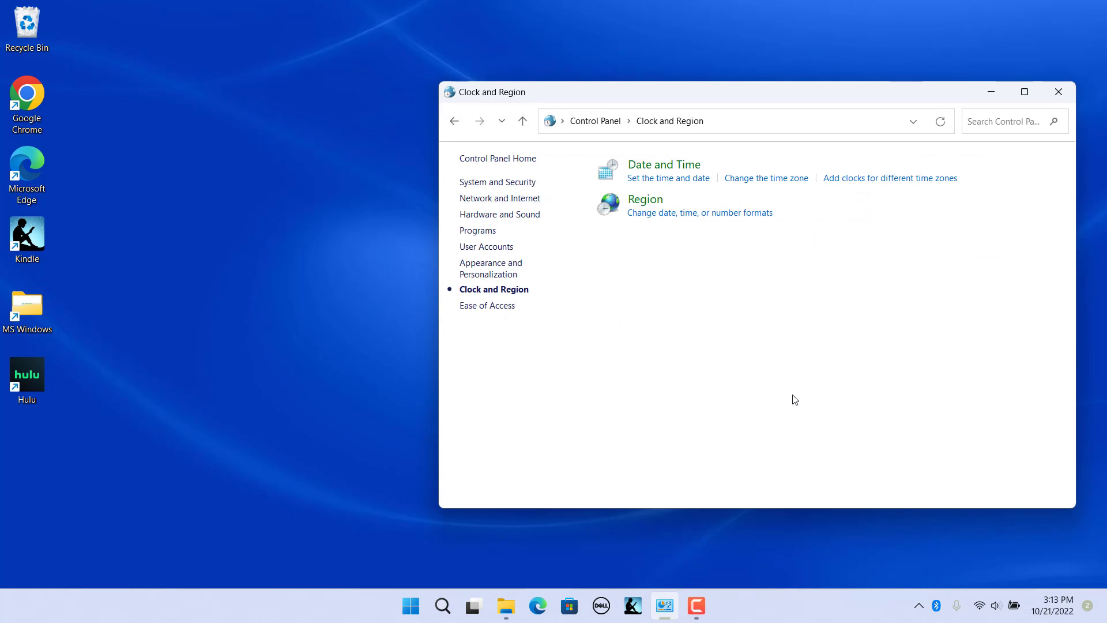
{"action": "left_click", "coordinate": [766, 179]}
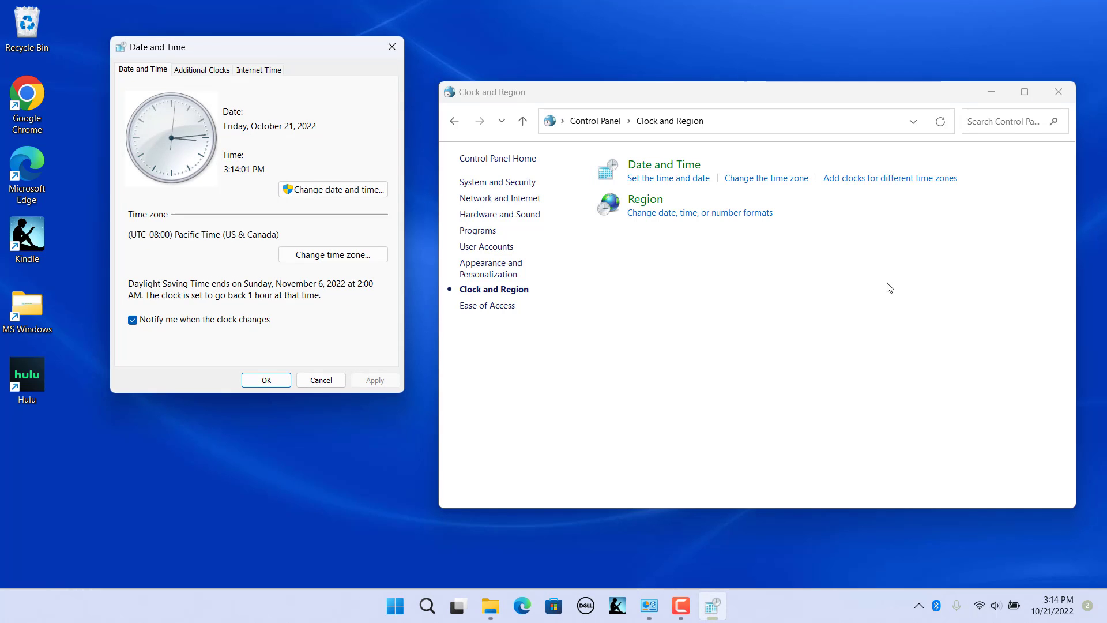
{"action": "left_click", "coordinate": [341, 255]}
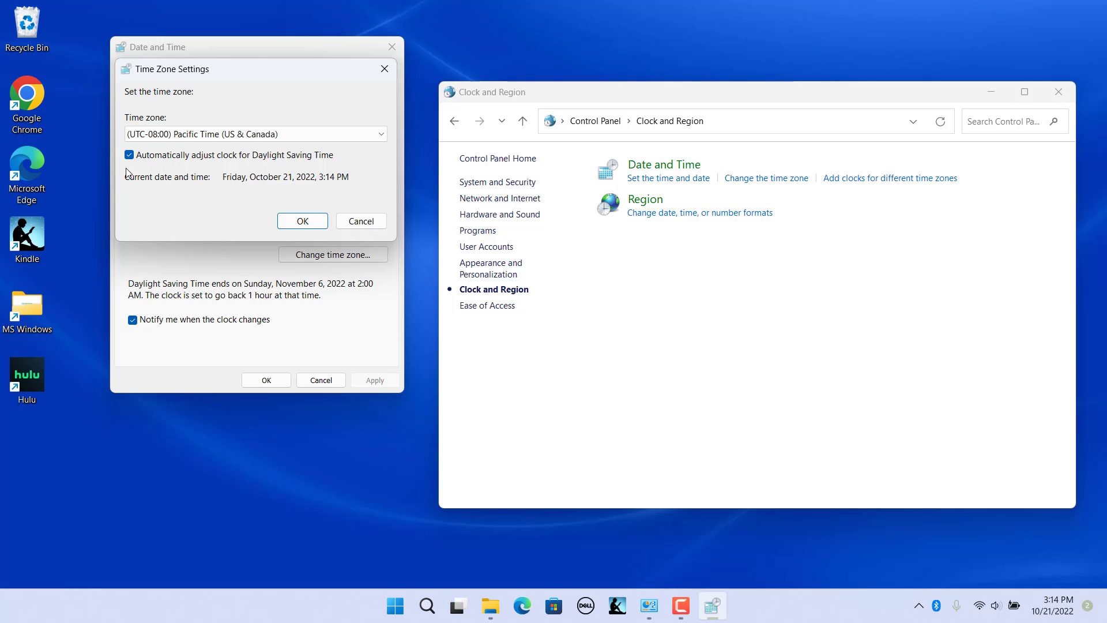
{"action": "left_click", "coordinate": [300, 224]}
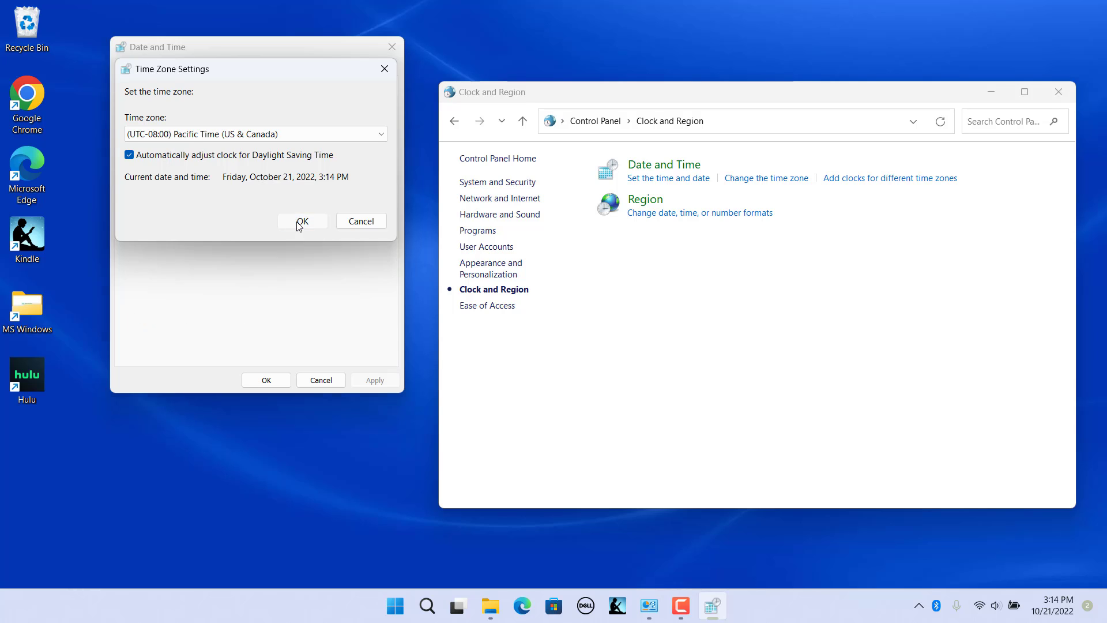
{"action": "left_click", "coordinate": [267, 380]}
{"action": "left_click", "coordinate": [1066, 100]}
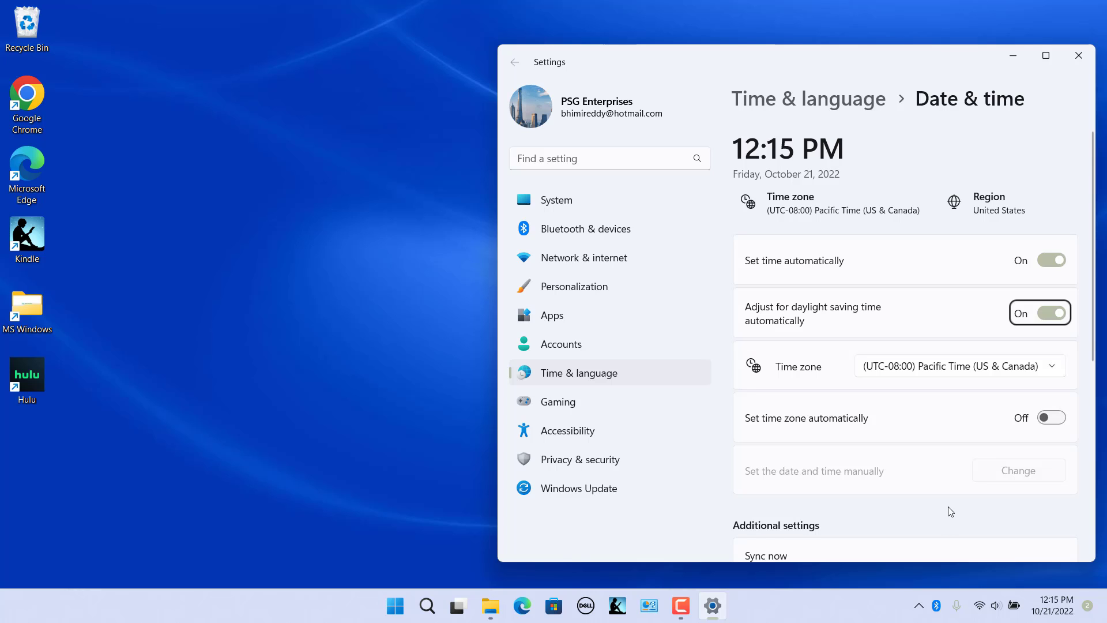
Under Additional settings, run Sync now to sync the clock with time.windows.com
{"action": "scroll", "coordinate": [951, 511], "scroll_direction": "down", "scroll_amount": 4}
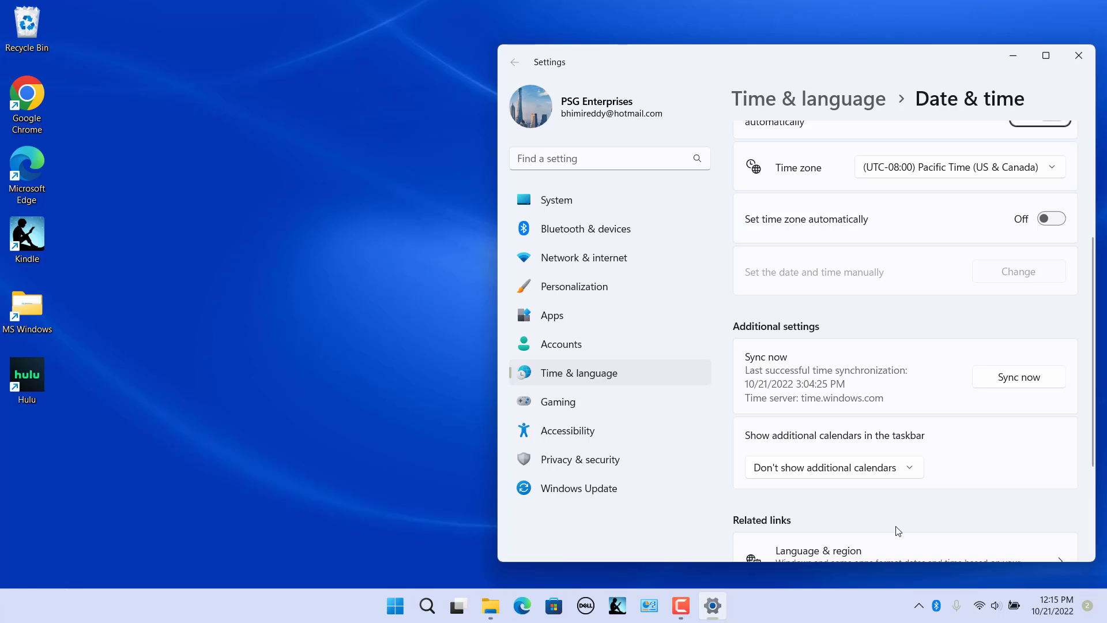
{"action": "left_click", "coordinate": [1021, 380]}
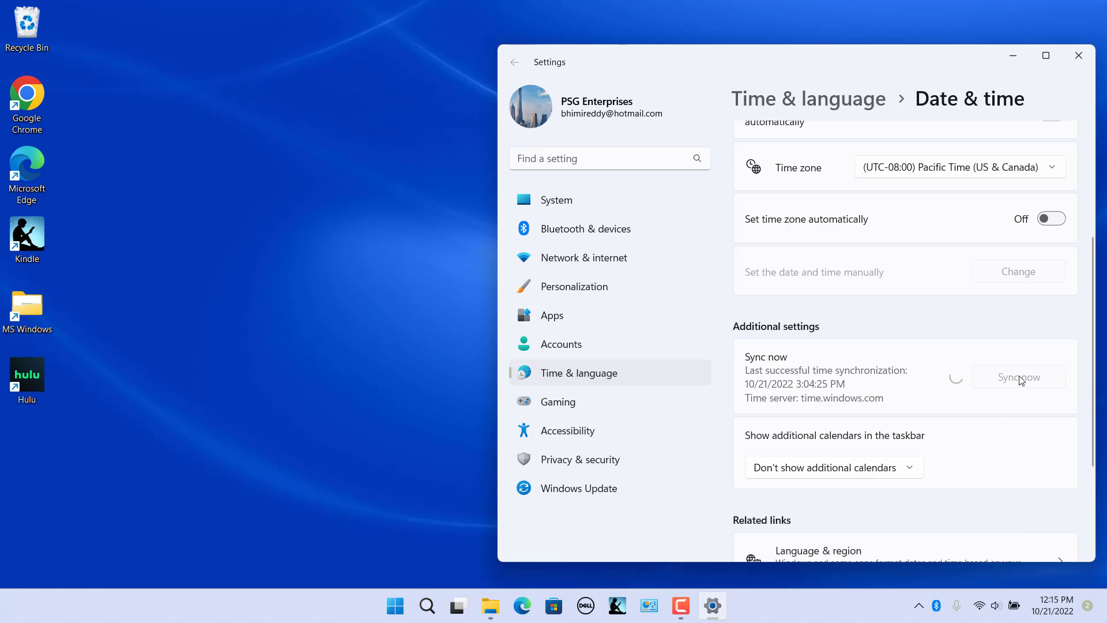